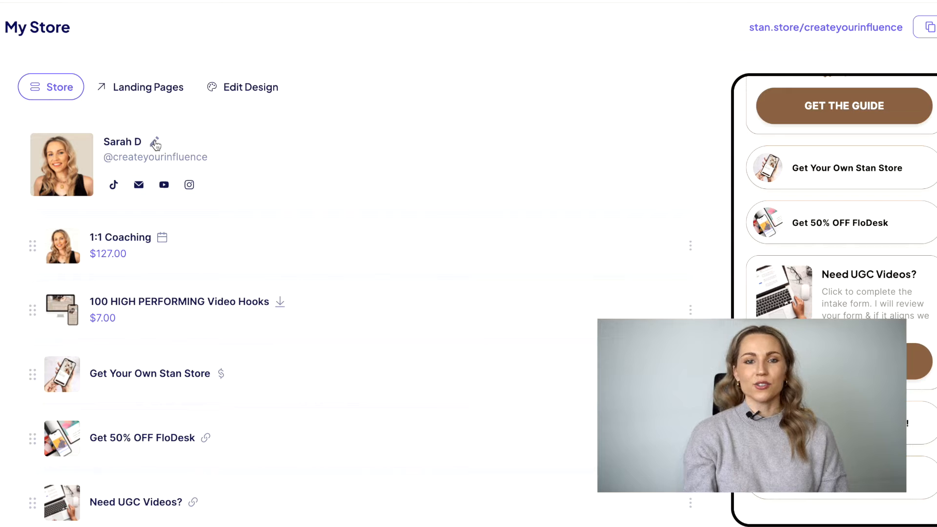
In the header editor, trim the display name and write a brief bio.
{"action": "left_click", "coordinate": [153, 146]}
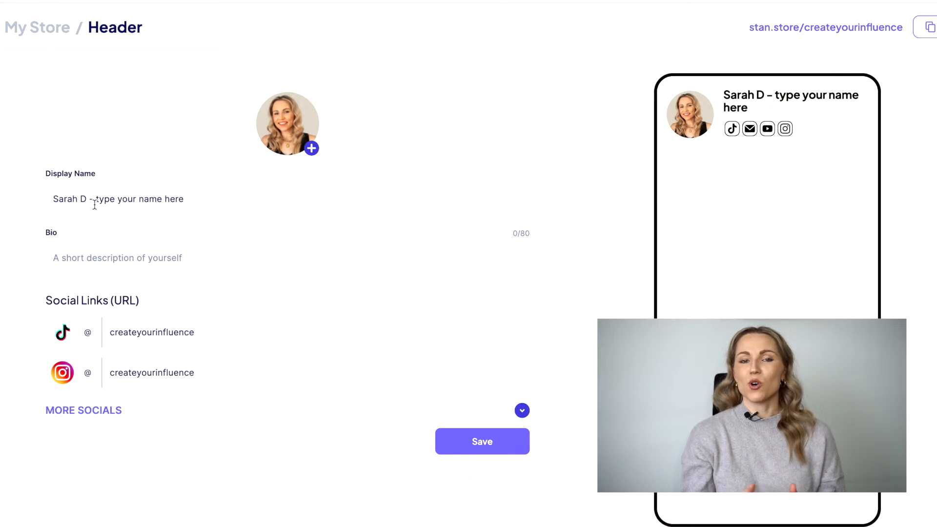
{"action": "key", "text": "BackSpace"}
{"action": "key", "text": "BackSpace"}
{"action": "key", "text": "BackSpace"}
{"action": "key", "text": "BackSpace"}
{"action": "key", "text": "BackSpace"}
{"action": "key", "text": "BackSpace"}
{"action": "key", "text": "BackSpace"}
{"action": "key", "text": "BackSpace"}
{"action": "key", "text": "BackSpace"}
{"action": "key", "text": "BackSpace"}
{"action": "key", "text": "BackSpace"}
{"action": "key", "text": "BackSpace"}
{"action": "key", "text": "BackSpace"}
{"action": "key", "text": "BackSpace"}
{"action": "key", "text": "BackSpace"}
{"action": "key", "text": "BackSpace"}
{"action": "key", "text": "BackSpace"}
{"action": "key", "text": "BackSpace"}
{"action": "key", "text": "BackSpace"}
{"action": "key", "text": "BackSpace"}
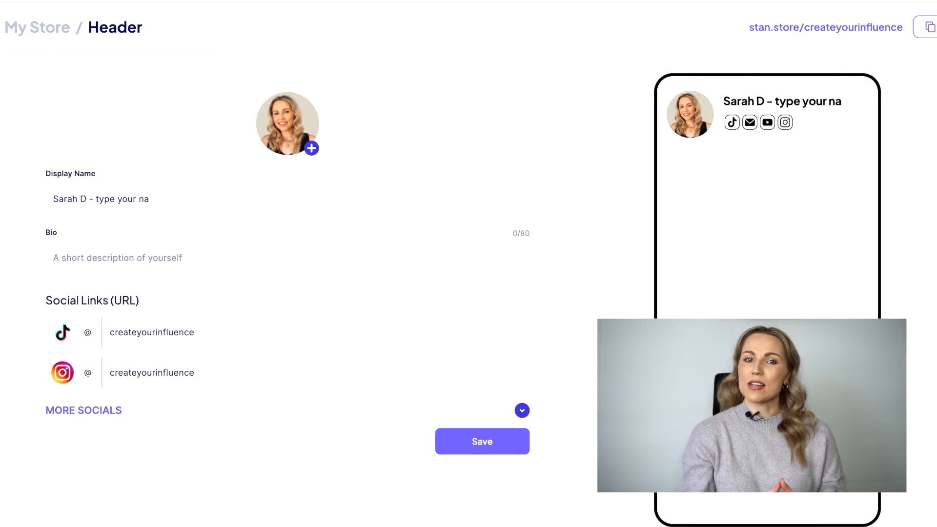
{"action": "left_click", "coordinate": [55, 258]}
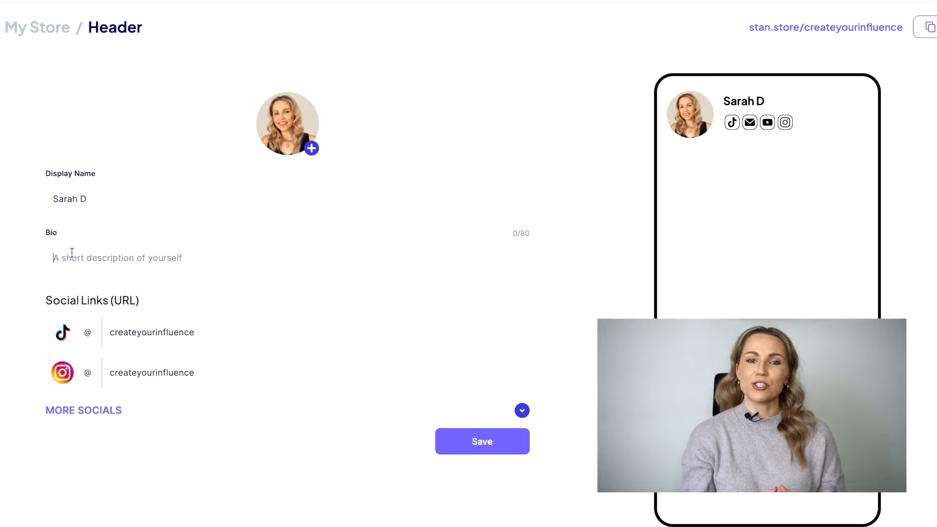
{"action": "type", "text": "write a brief description"}
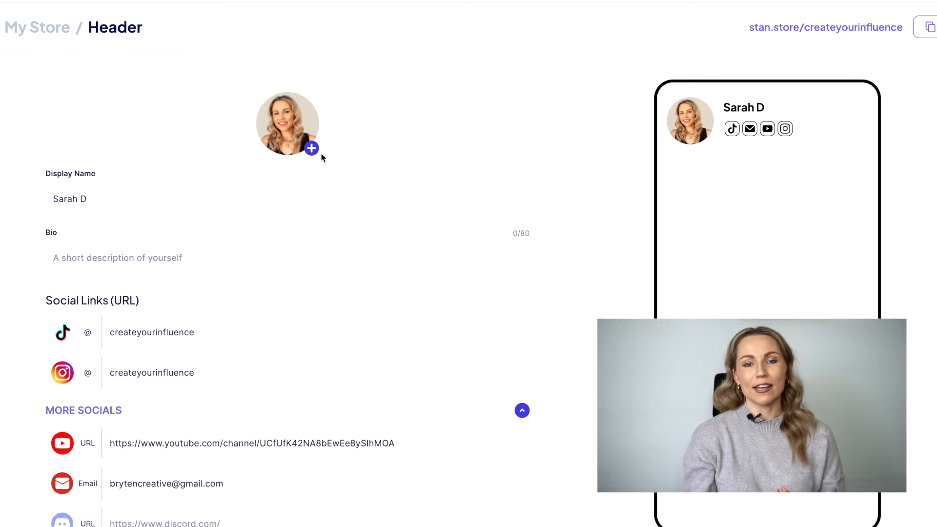
Cancel picking a new profile photo and expand all the More Socials link fields.
{"action": "left_click", "coordinate": [311, 150]}
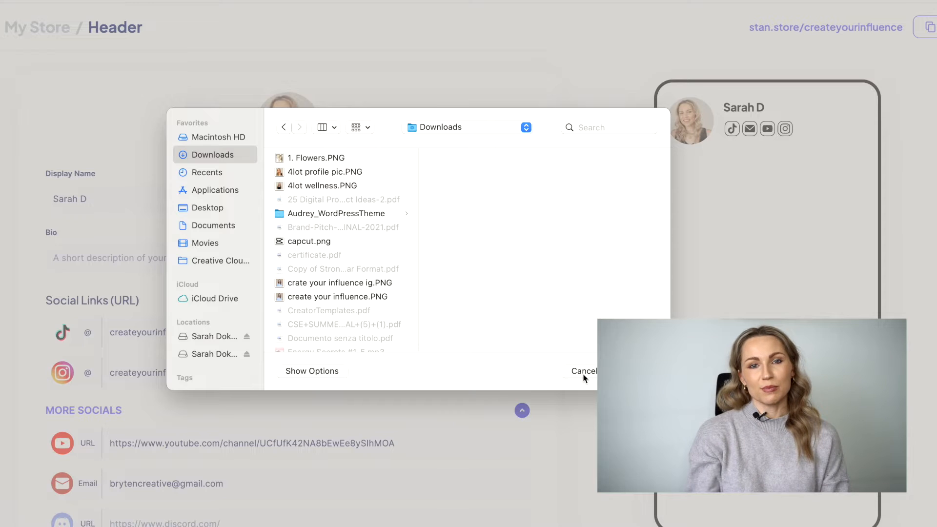
{"action": "left_click", "coordinate": [582, 373]}
{"action": "left_click", "coordinate": [522, 410]}
{"action": "left_click", "coordinate": [522, 403]}
{"action": "left_click", "coordinate": [522, 401]}
{"action": "left_click", "coordinate": [94, 402]}
{"action": "scroll", "coordinate": [117, 410], "scroll_direction": "down", "scroll_amount": 3}
{"action": "scroll", "coordinate": [117, 409], "scroll_direction": "down", "scroll_amount": 5}
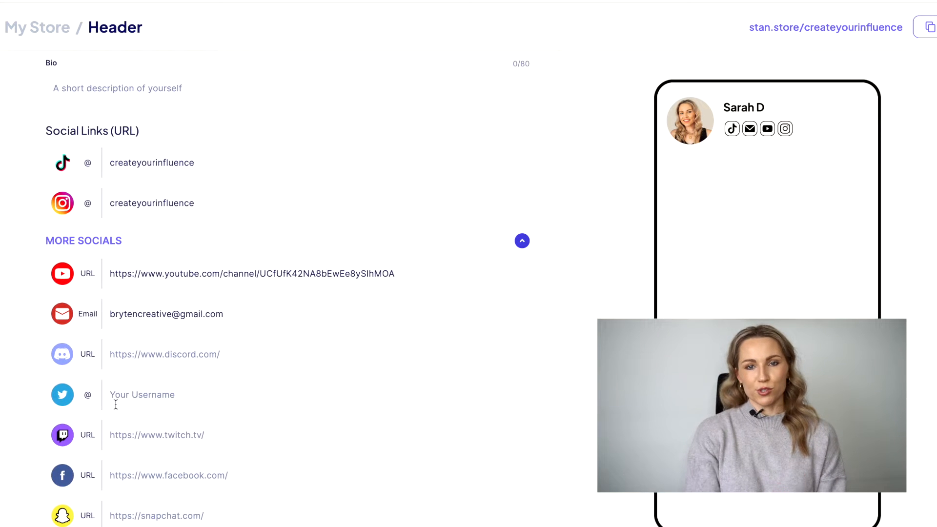
{"action": "scroll", "coordinate": [116, 404], "scroll_direction": "down", "scroll_amount": 3}
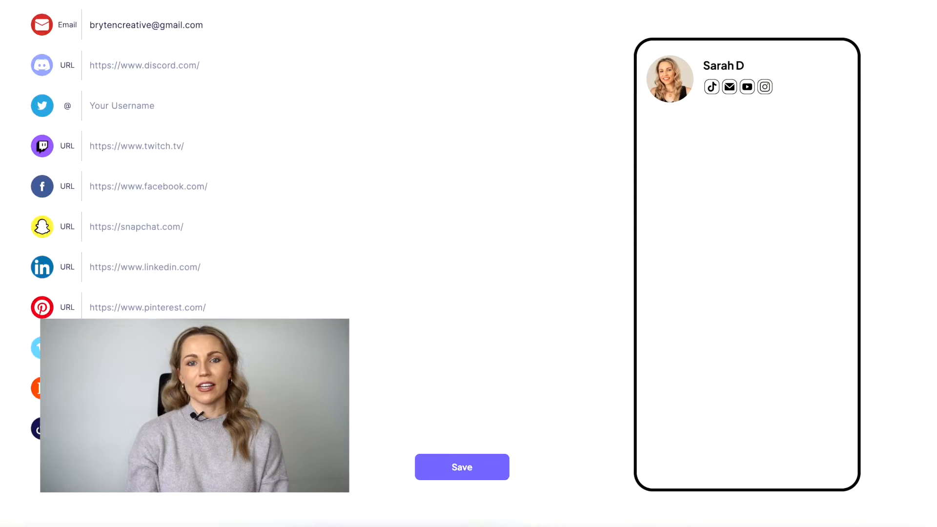
{"action": "scroll", "coordinate": [263, 264], "scroll_direction": "up", "scroll_amount": 9}
{"action": "scroll", "coordinate": [303, 112], "scroll_direction": "up", "scroll_amount": 2}
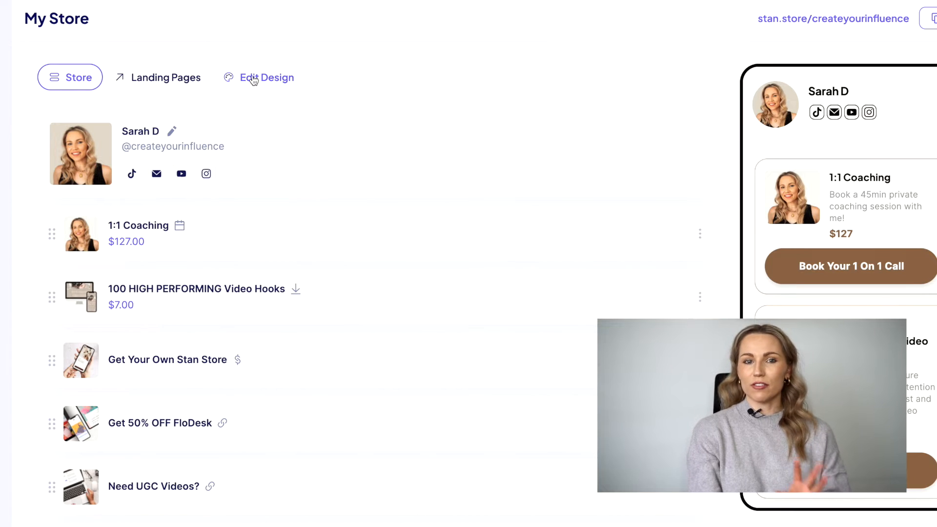
Preview the Tyla, Stone, Nightview and Eclipse themes, ending back on Stan Classic.
{"action": "left_click", "coordinate": [253, 79]}
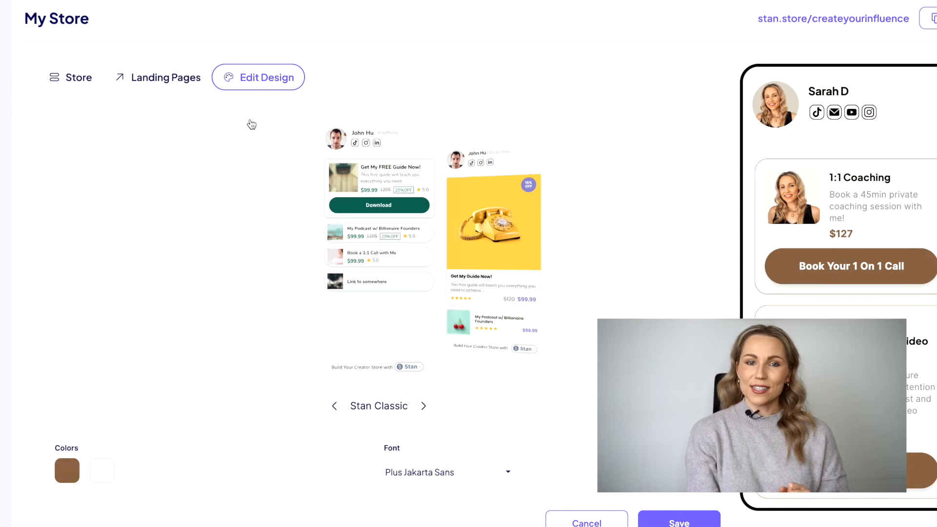
{"action": "scroll", "coordinate": [286, 390], "scroll_direction": "down", "scroll_amount": 1}
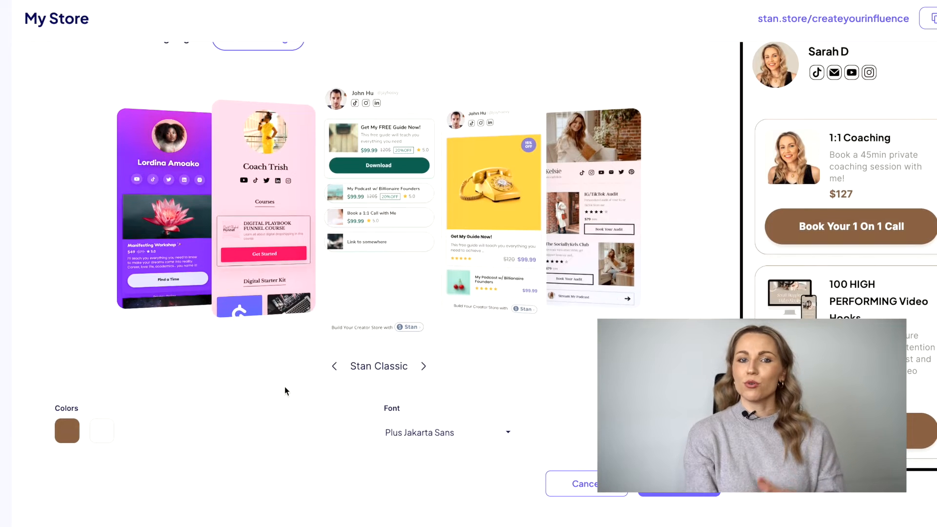
{"action": "scroll", "coordinate": [285, 386], "scroll_direction": "up", "scroll_amount": 1}
{"action": "left_click", "coordinate": [424, 405]}
{"action": "left_click", "coordinate": [424, 407]}
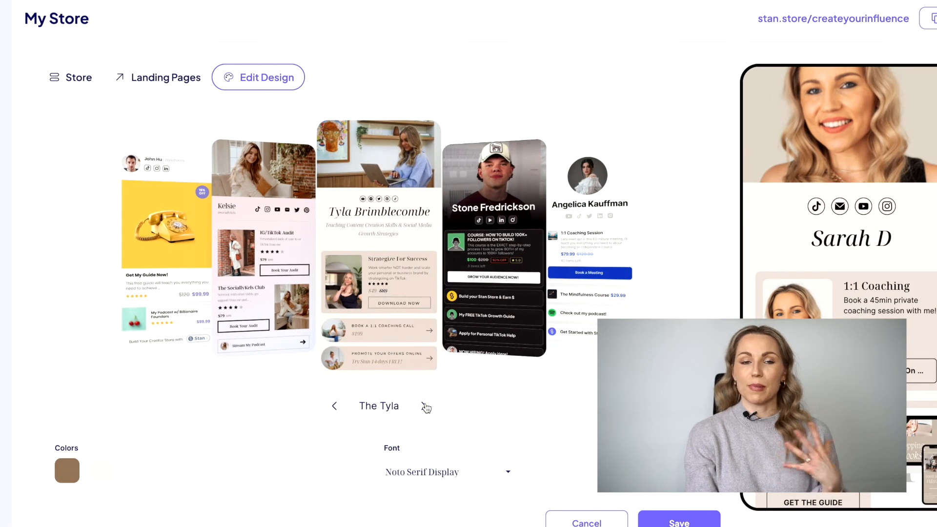
{"action": "left_click", "coordinate": [424, 406]}
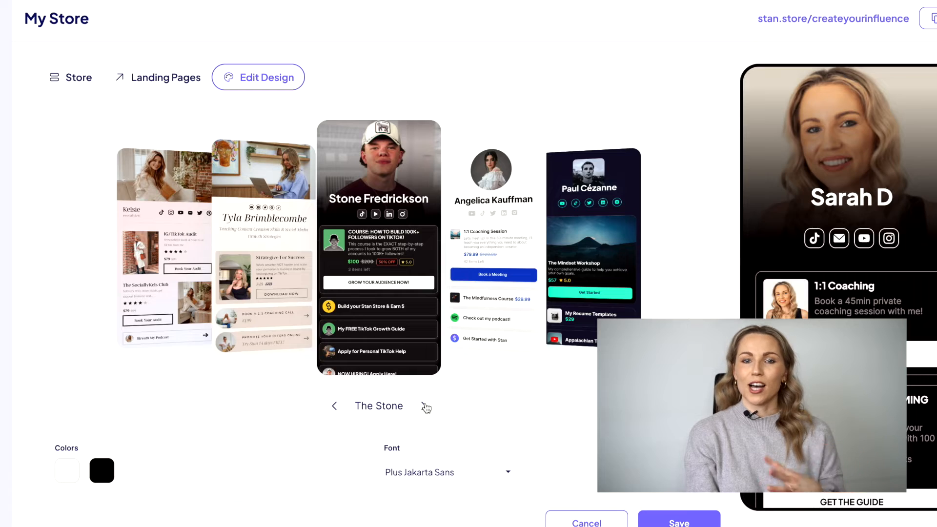
{"action": "left_click", "coordinate": [424, 406]}
{"action": "left_click", "coordinate": [424, 406]}
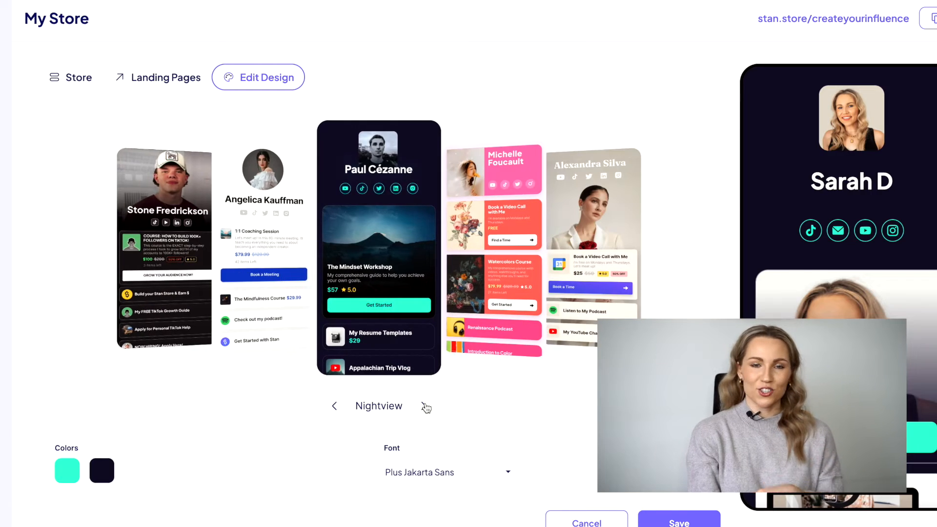
{"action": "left_click", "coordinate": [424, 406]}
{"action": "left_click", "coordinate": [424, 406]}
{"action": "left_click", "coordinate": [424, 406]}
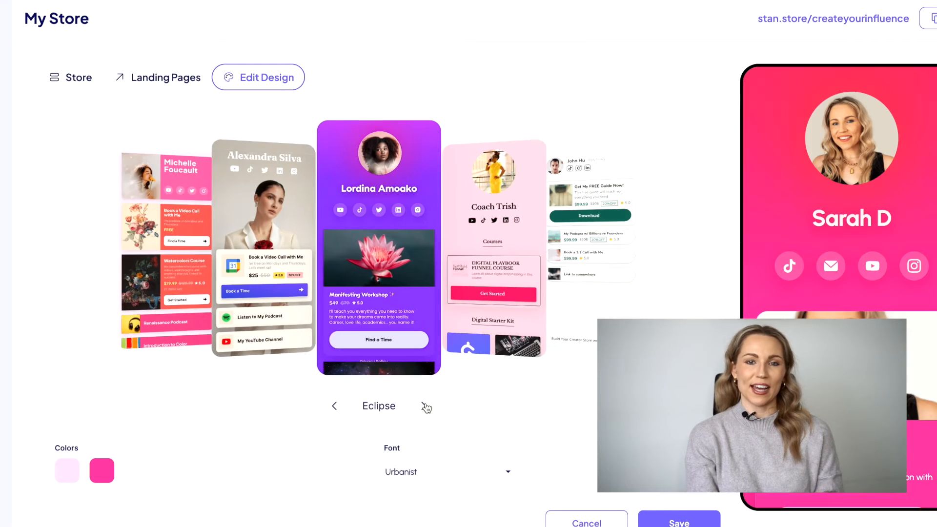
{"action": "left_click", "coordinate": [424, 406]}
Set the main colour to the dark green preset 00685F after trying orange and pink.
{"action": "left_click", "coordinate": [67, 471]}
{"action": "left_click", "coordinate": [186, 390]}
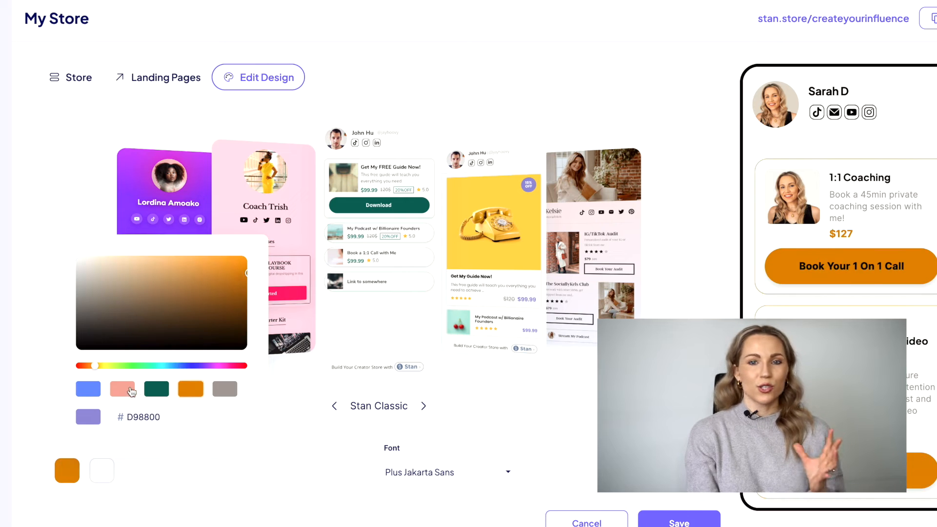
{"action": "left_click", "coordinate": [124, 389]}
{"action": "left_click", "coordinate": [157, 389]}
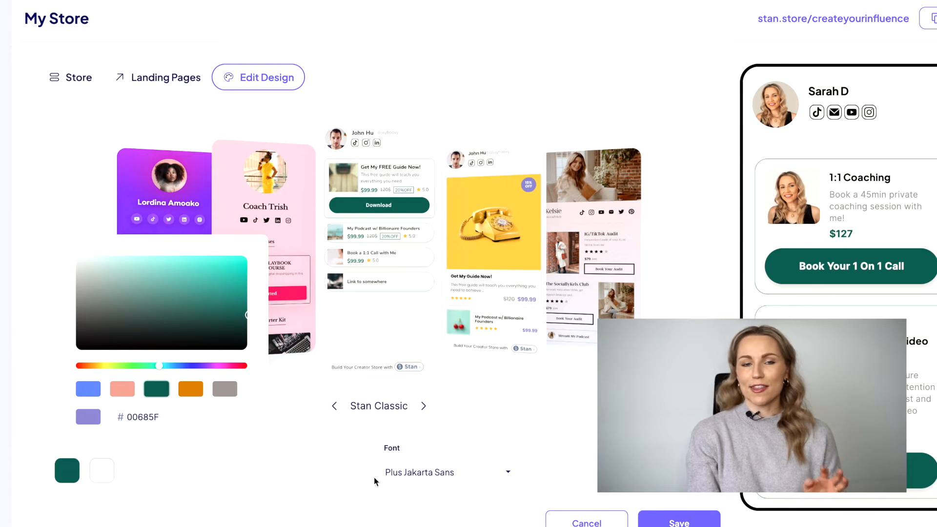
Try the Argent, Poppins and other fonts for the store.
{"action": "left_click", "coordinate": [412, 473]}
{"action": "left_click", "coordinate": [408, 367]}
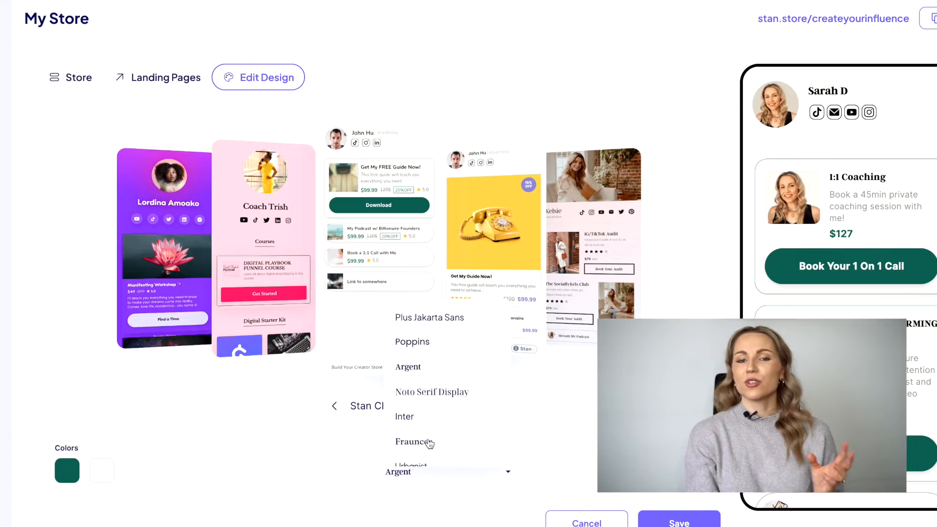
{"action": "left_click", "coordinate": [421, 348]}
{"action": "scroll", "coordinate": [434, 440], "scroll_direction": "down", "scroll_amount": 1}
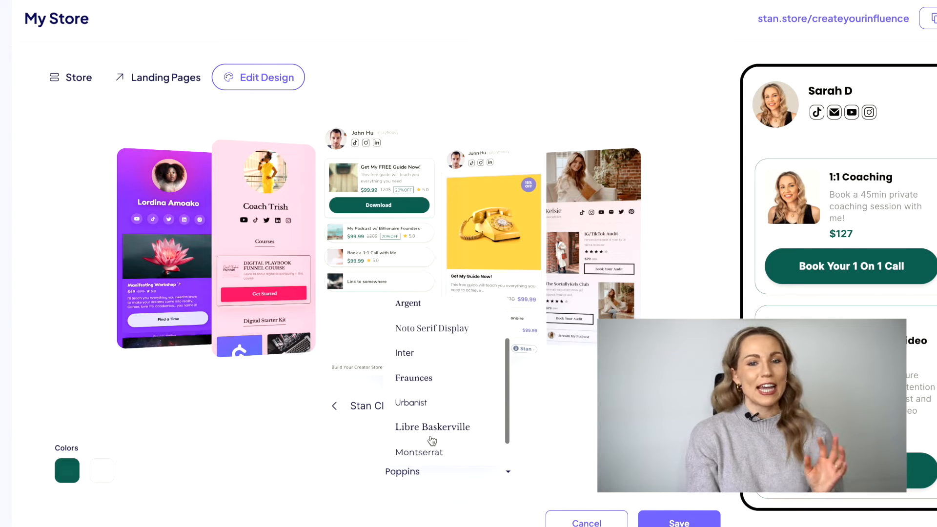
{"action": "left_click", "coordinate": [427, 404]}
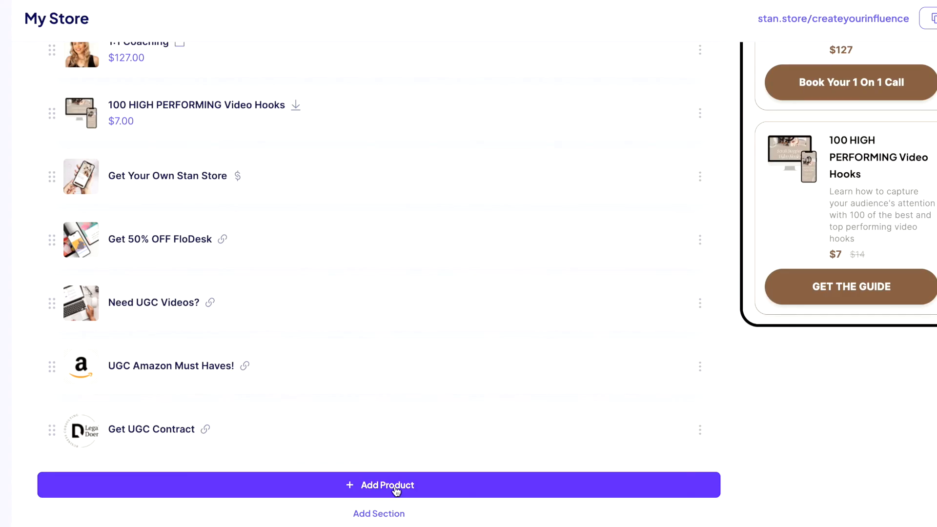
Choose Add Product on the My Store page to see the product types.
{"action": "left_click", "coordinate": [394, 487]}
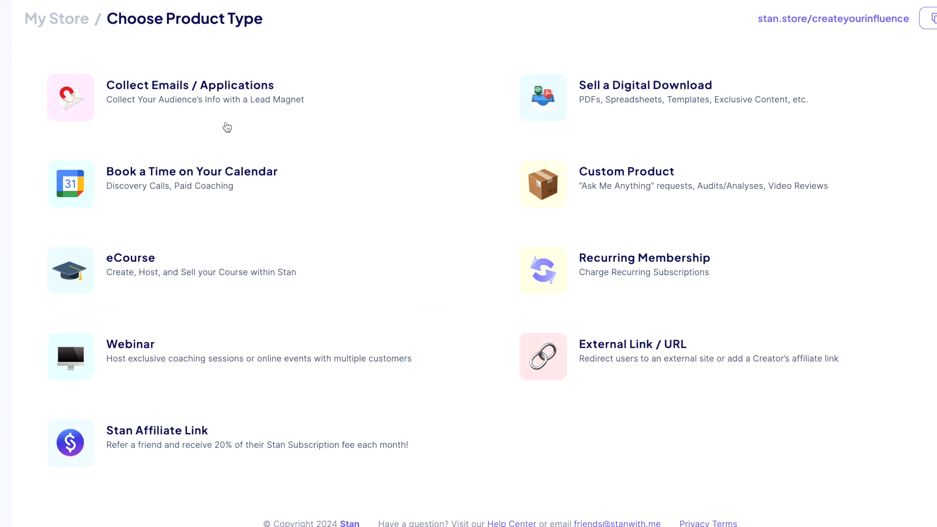
Create a Collect Emails / Applications product with a new thumbnail, placeholder title and subtitle.
{"action": "left_click", "coordinate": [211, 89]}
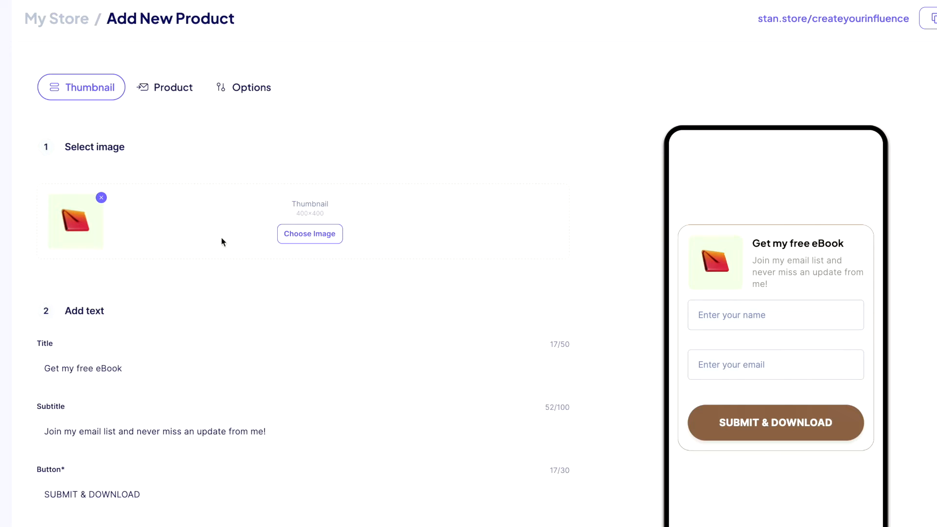
{"action": "left_click", "coordinate": [339, 233]}
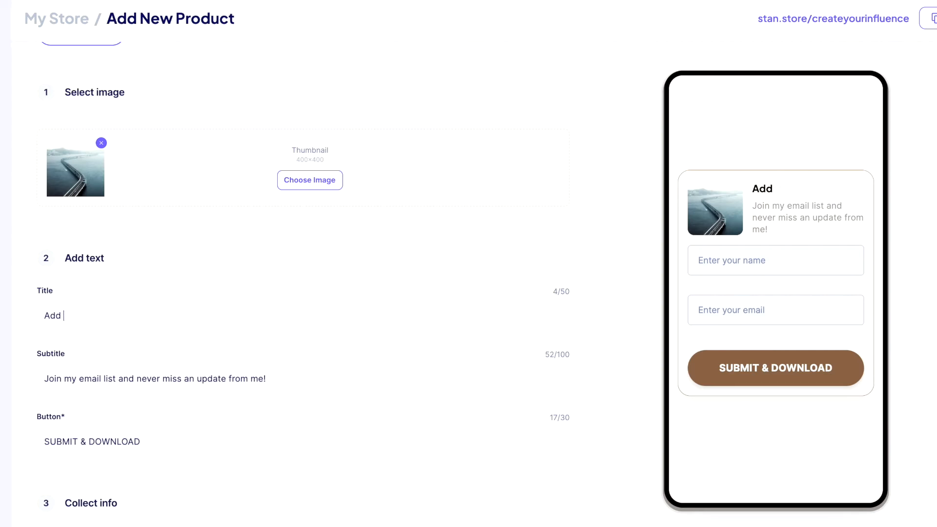
{"action": "type", "text": "tle here"}
{"action": "key", "text": "Tab"}
{"action": "type", "text": "add a subheading to your"}
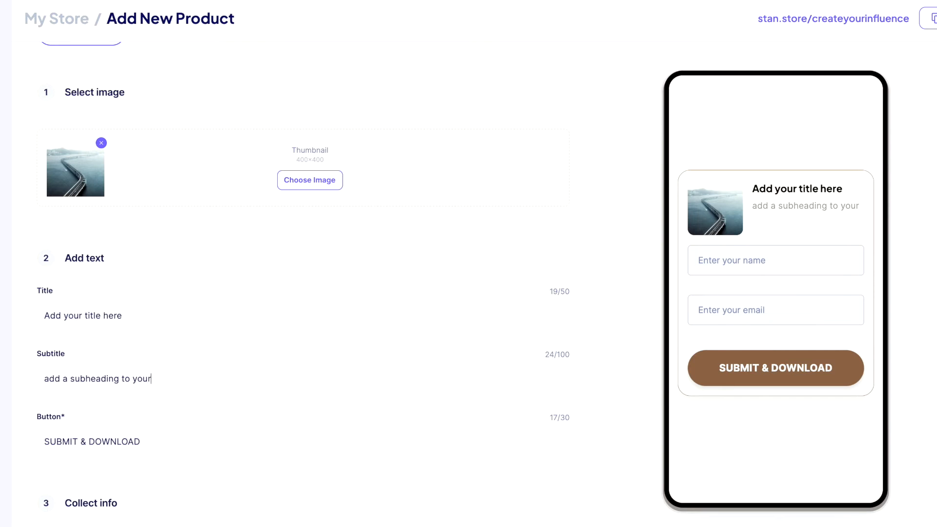
Set the button text to 'Download Freebie' and review the + Add Field options.
{"action": "scroll", "coordinate": [177, 406], "scroll_direction": "down", "scroll_amount": 1}
{"action": "left_click_drag", "start_coordinate": [166, 384], "coordinate": [17, 375]}
{"action": "type", "text": "Download Freebie"}
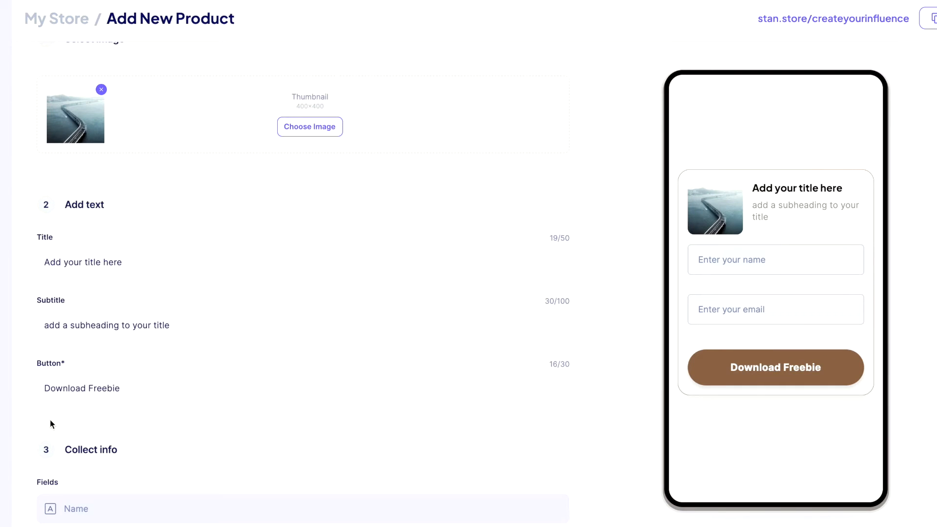
{"action": "scroll", "coordinate": [51, 423], "scroll_direction": "down", "scroll_amount": 3}
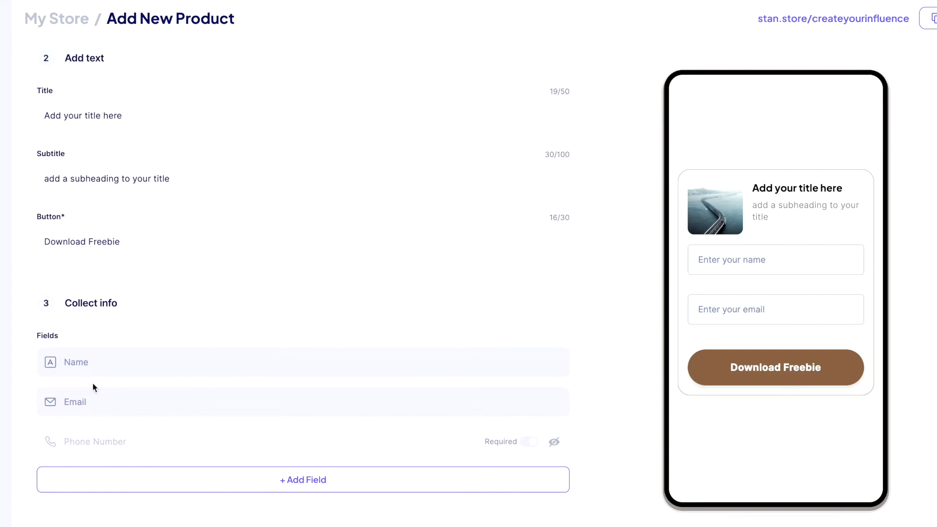
{"action": "scroll", "coordinate": [87, 406], "scroll_direction": "down", "scroll_amount": 1}
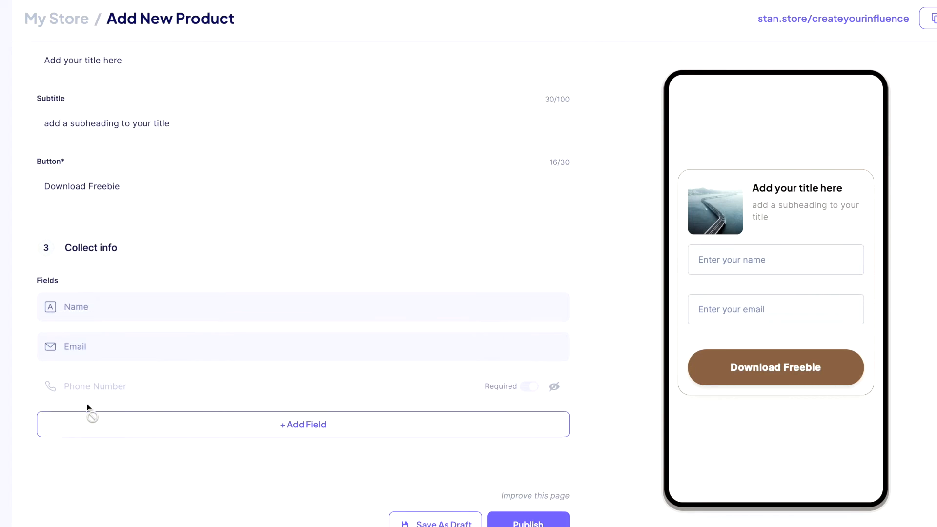
{"action": "left_click", "coordinate": [267, 421]}
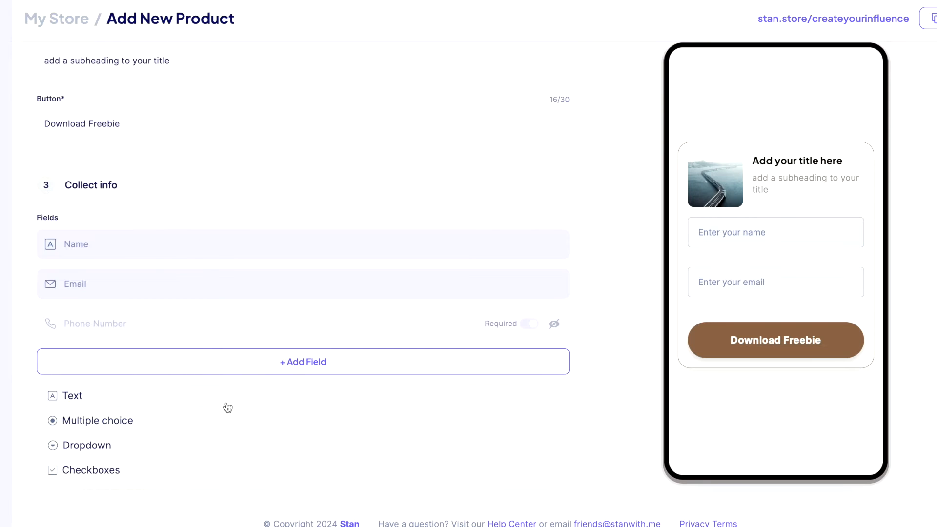
{"action": "scroll", "coordinate": [227, 406], "scroll_direction": "up", "scroll_amount": 6}
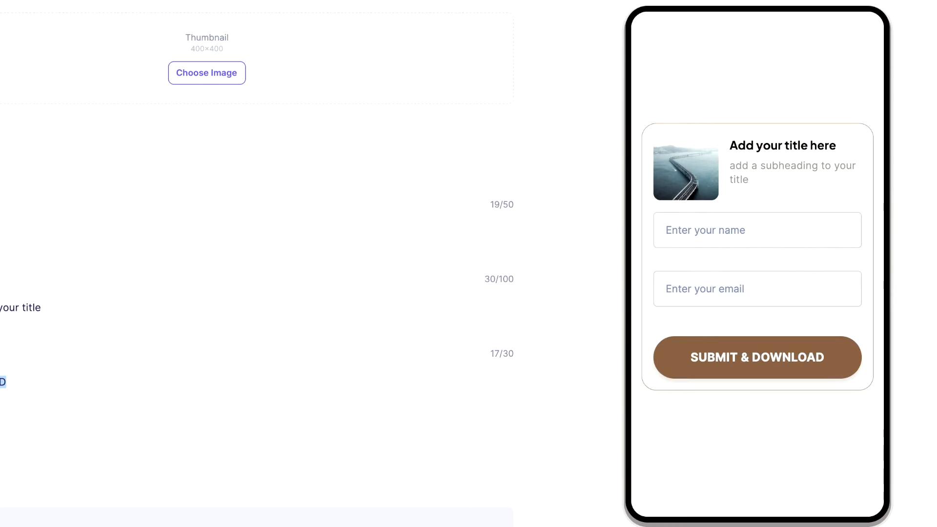
{"action": "type", "text": "Download Freebie"}
{"action": "scroll", "coordinate": [257, 293], "scroll_direction": "down", "scroll_amount": 3}
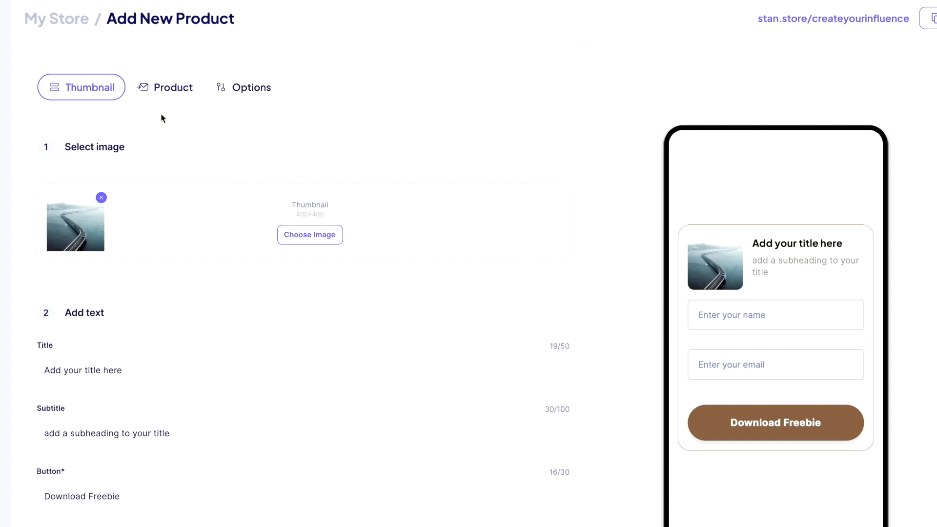
Edit the freebie's confirmation email subject and body on the Options tab.
{"action": "left_click", "coordinate": [171, 92]}
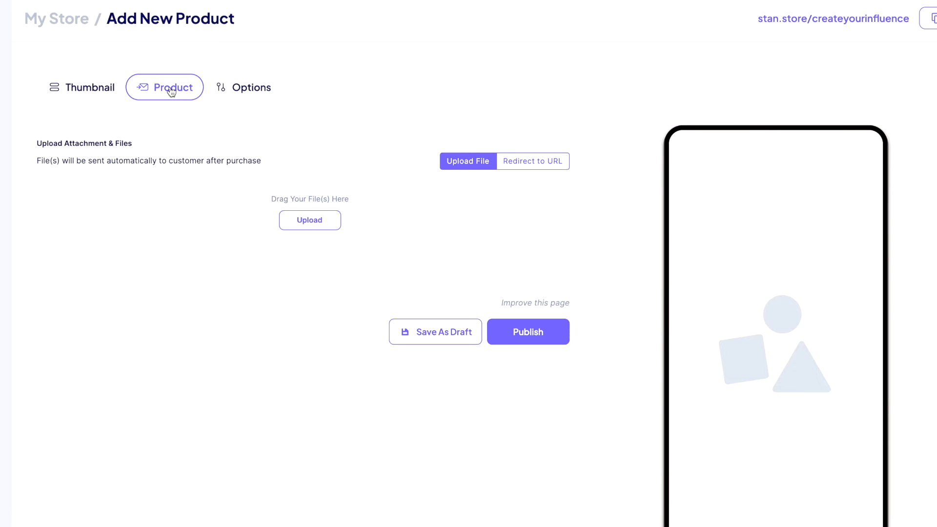
{"action": "left_click", "coordinate": [253, 90]}
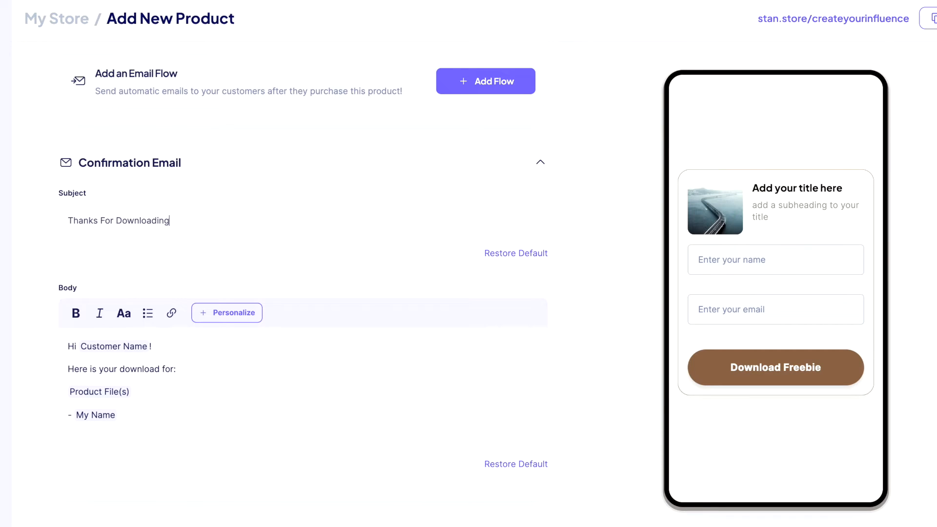
{"action": "scroll", "coordinate": [158, 387], "scroll_direction": "down", "scroll_amount": 1}
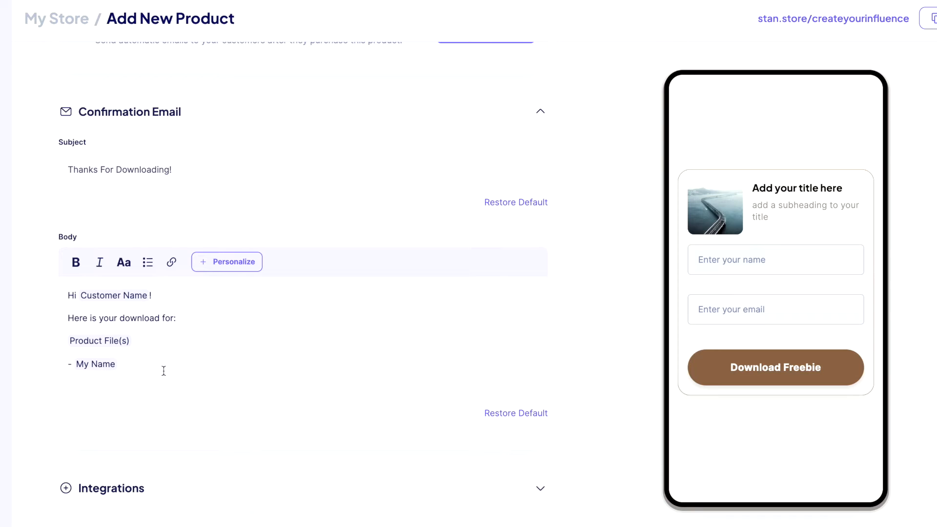
{"action": "type", "text": "miz"}
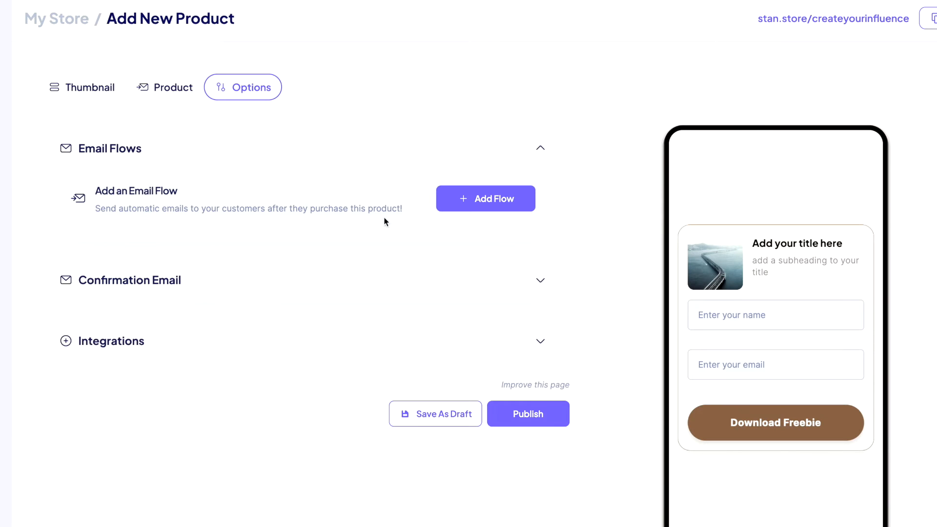
{"action": "scroll", "coordinate": [205, 232], "scroll_direction": "down", "scroll_amount": 1}
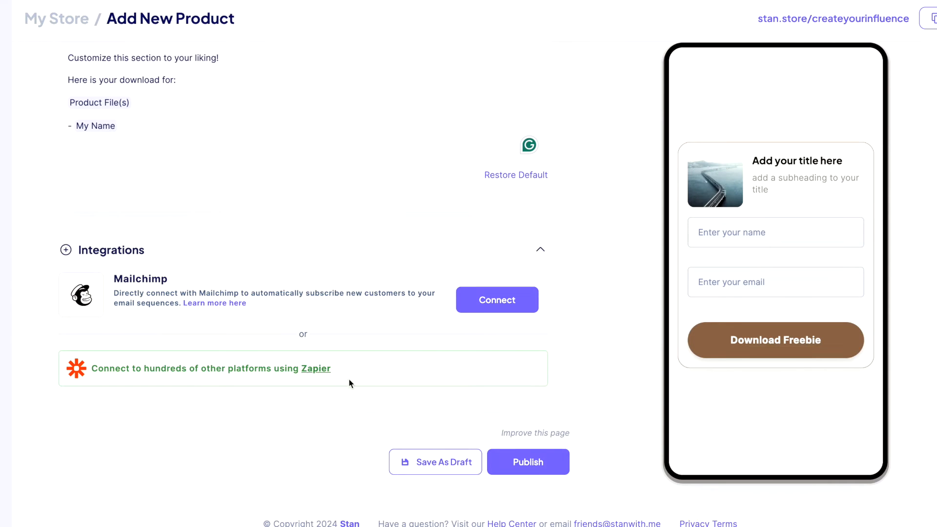
{"action": "scroll", "coordinate": [231, 393], "scroll_direction": "up", "scroll_amount": 8}
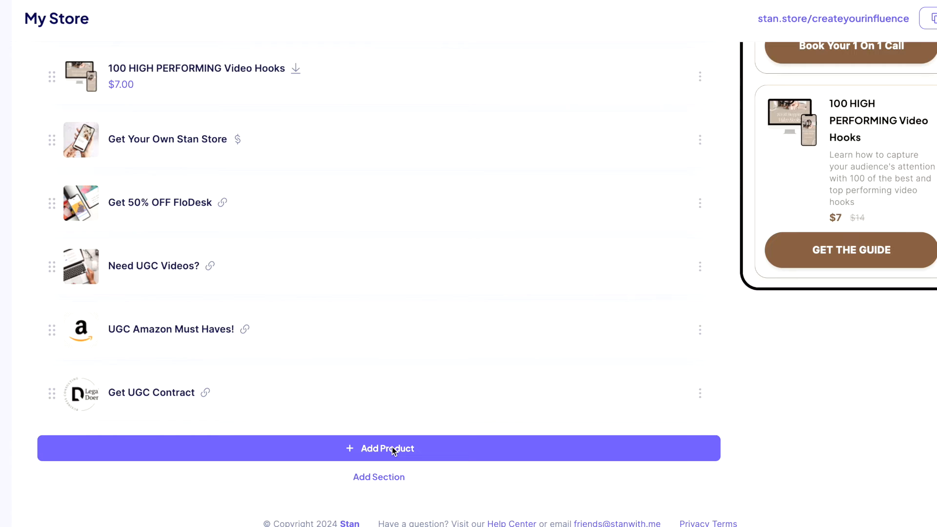
Add a Sell a Digital Download product with the callout card style.
{"action": "left_click", "coordinate": [393, 452]}
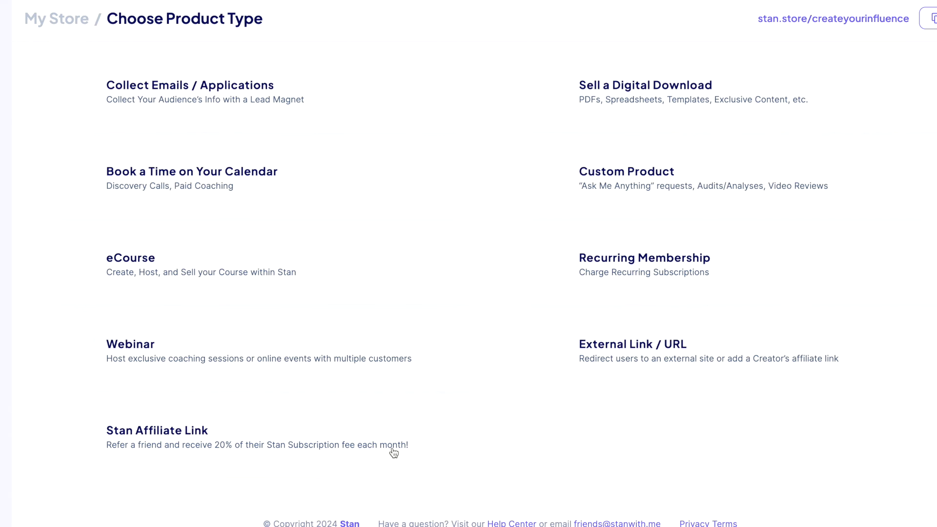
{"action": "left_click", "coordinate": [676, 108]}
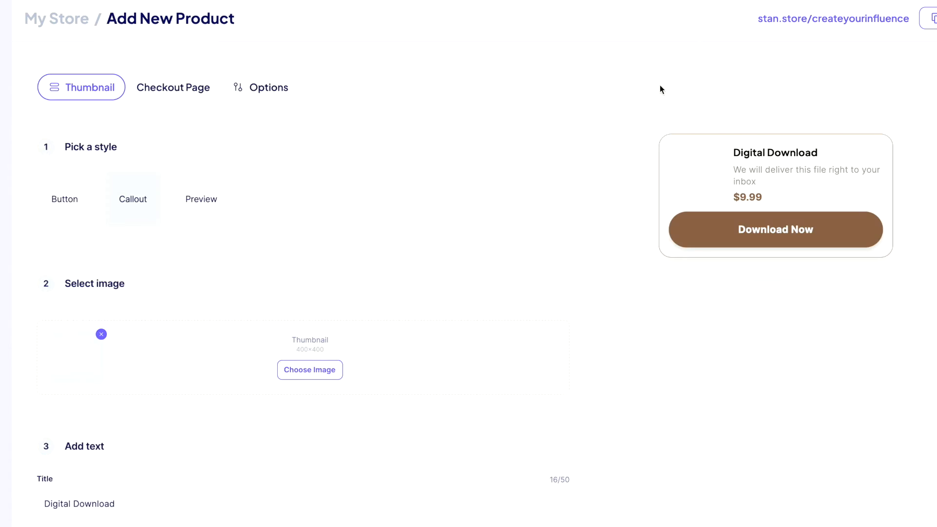
{"action": "scroll", "coordinate": [208, 279], "scroll_direction": "down", "scroll_amount": 1}
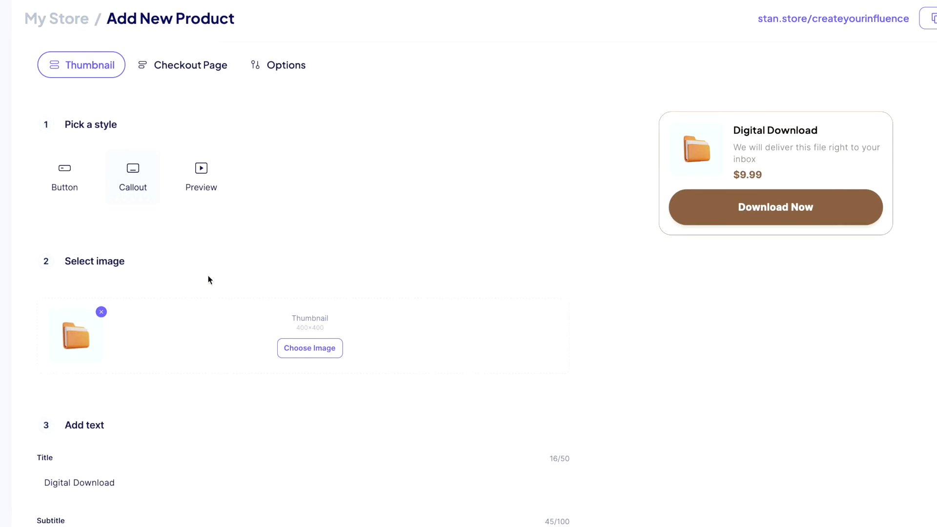
{"action": "left_click", "coordinate": [124, 182]}
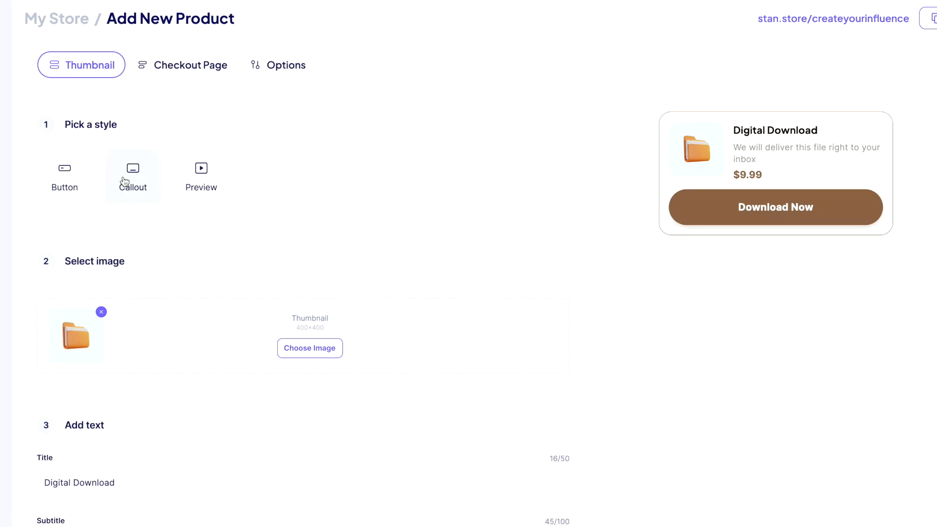
{"action": "left_click", "coordinate": [204, 184]}
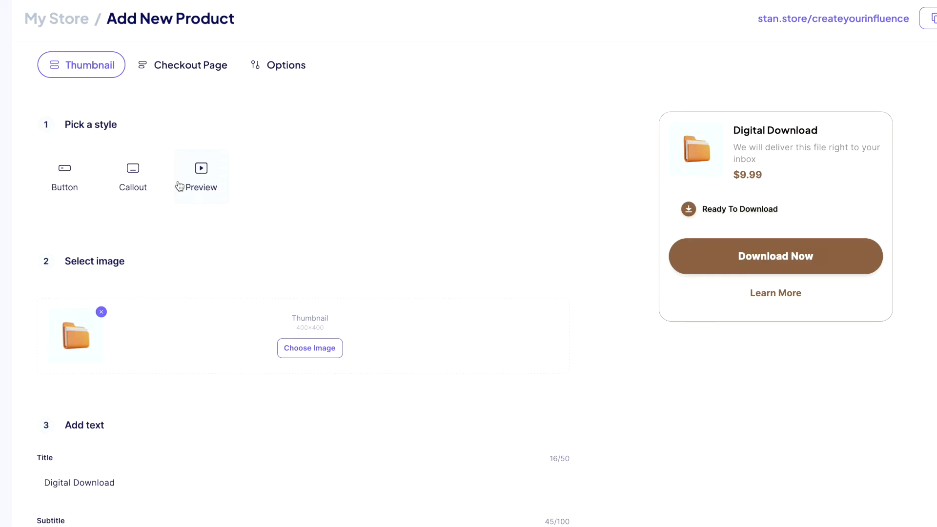
{"action": "left_click", "coordinate": [136, 174]}
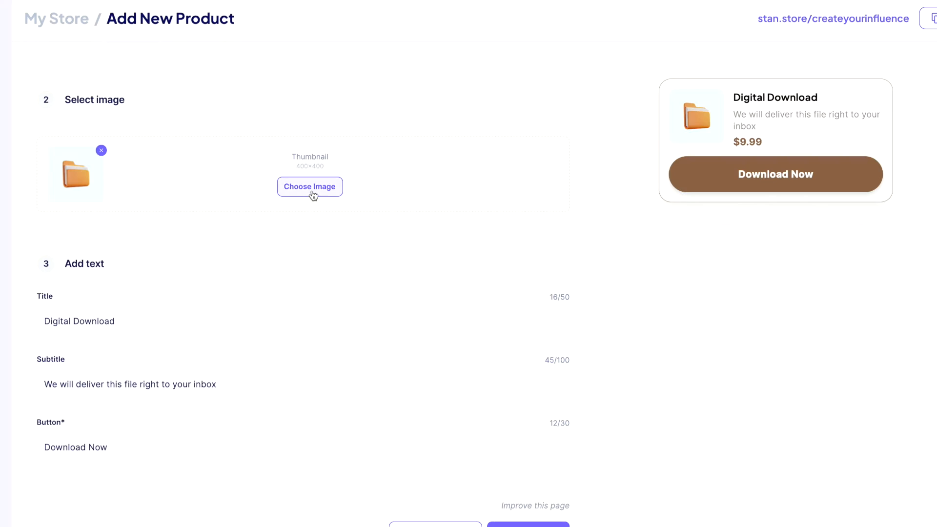
Use the aerial island thumbnail, add a product description subtitle and a BUY NOW button.
{"action": "left_click", "coordinate": [312, 191]}
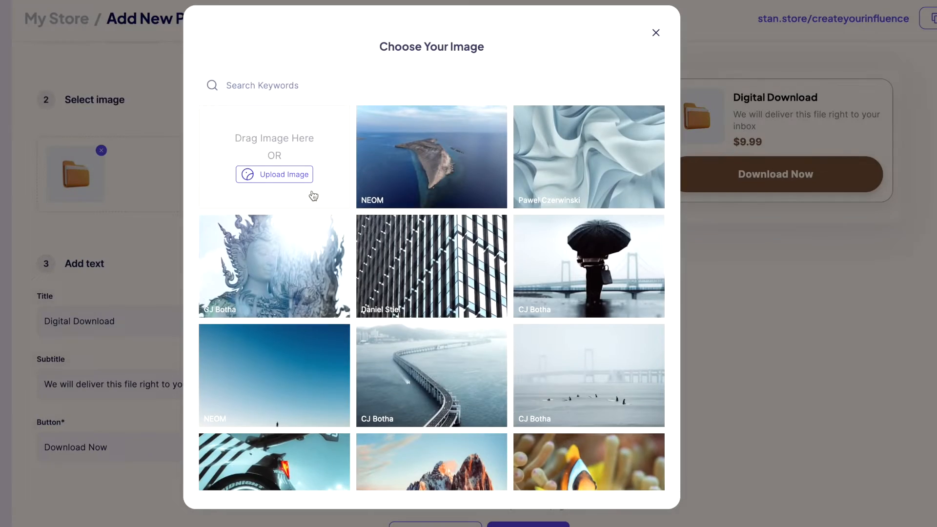
{"action": "left_click", "coordinate": [376, 170]}
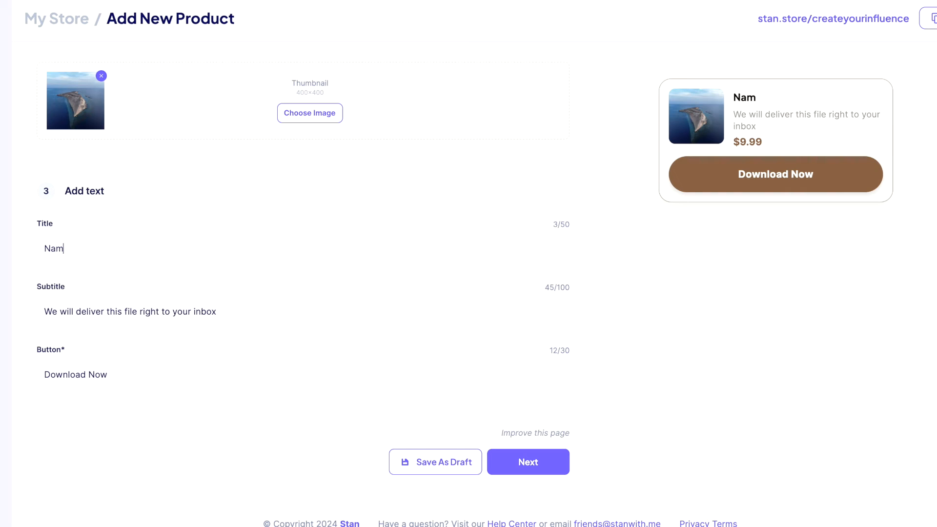
{"action": "type", "text": "descript"}
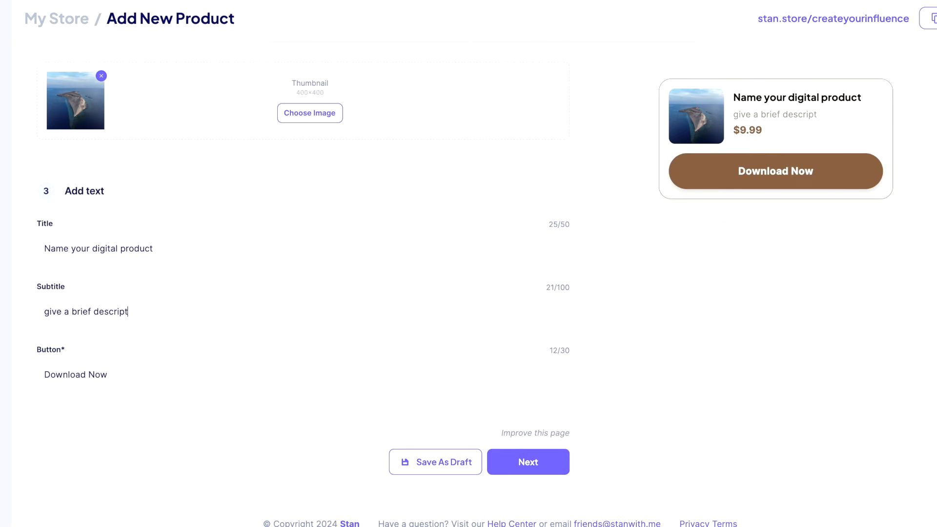
{"action": "type", "text": "ion of the digital product"}
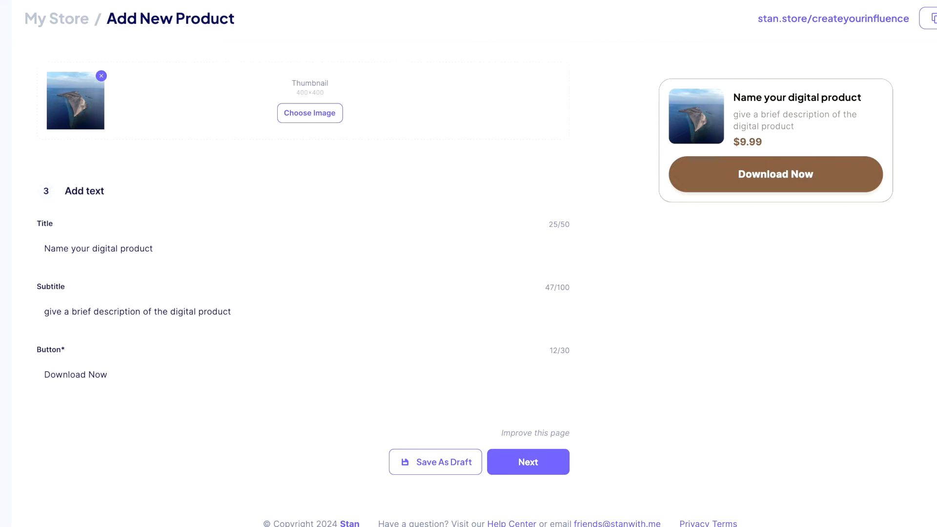
{"action": "key", "text": "Tab"}
{"action": "type", "text": "B"}
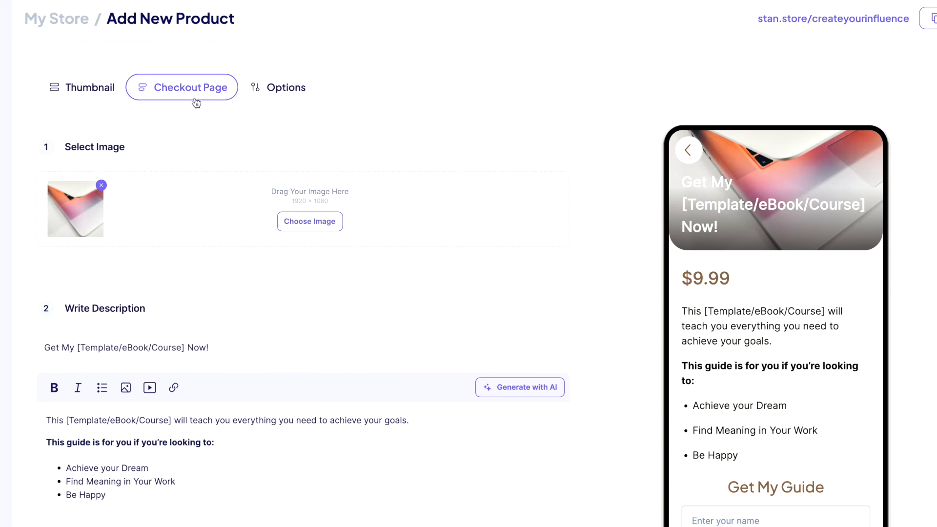
{"action": "scroll", "coordinate": [291, 280], "scroll_direction": "down", "scroll_amount": 1}
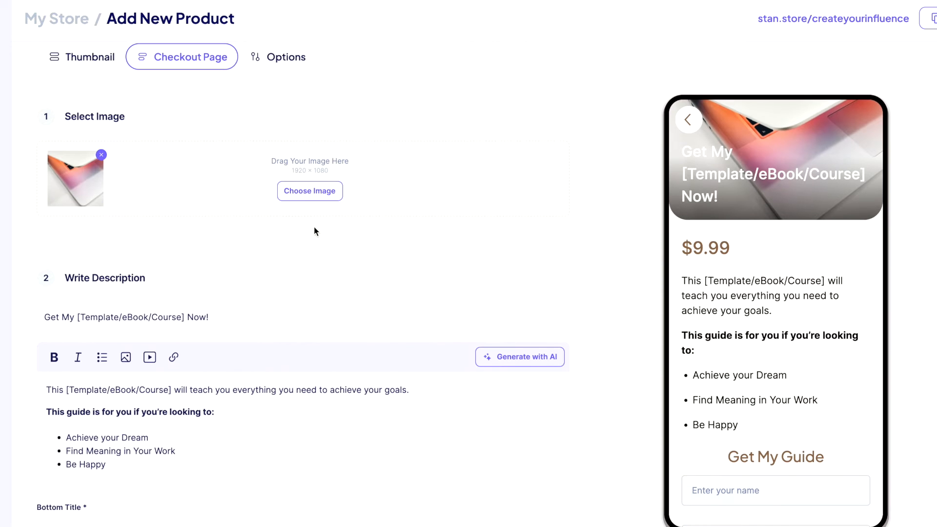
Give the checkout the cropped island image, a product description and a BUY NOW button.
{"action": "left_click", "coordinate": [312, 192]}
{"action": "left_click", "coordinate": [429, 185]}
{"action": "left_click", "coordinate": [523, 390]}
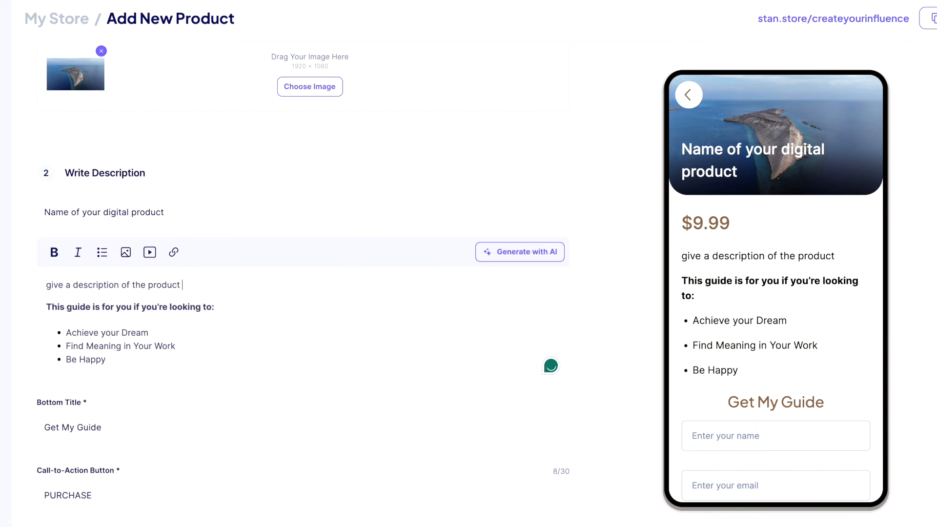
{"action": "type", "text": "re selling to your audience"}
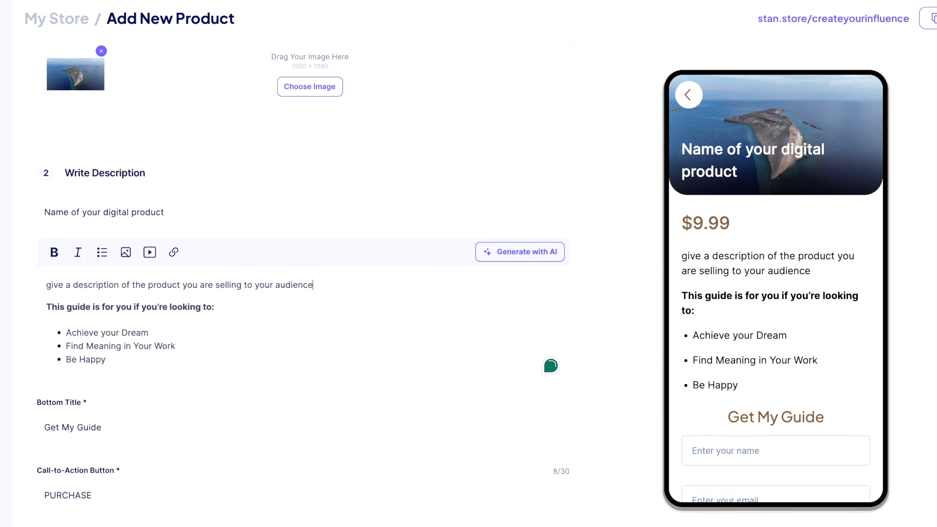
{"action": "scroll", "coordinate": [165, 379], "scroll_direction": "down", "scroll_amount": 4}
{"action": "double_click", "coordinate": [117, 295]}
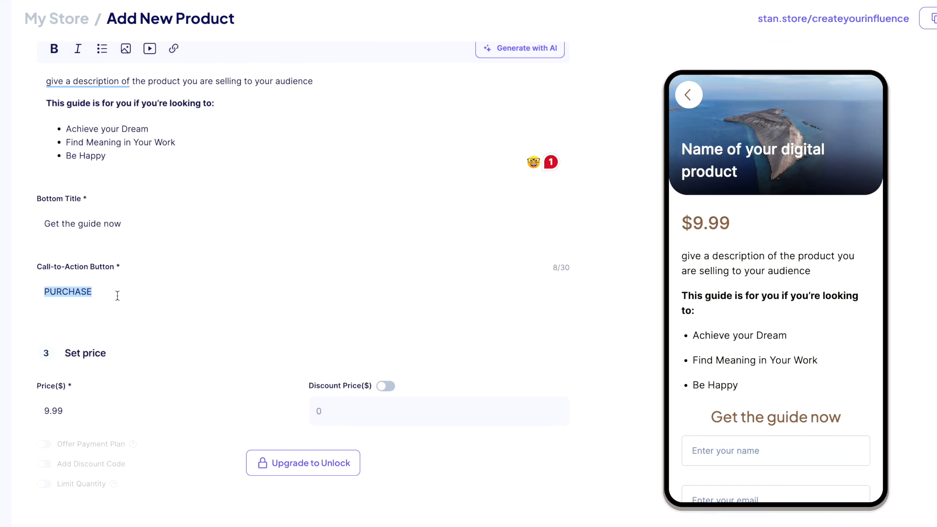
{"action": "type", "text": "W"}
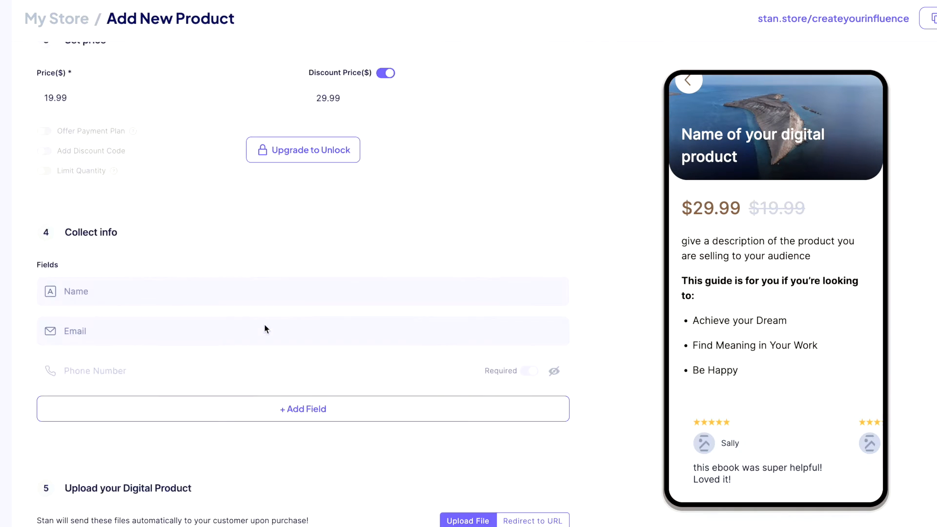
Set the price to 29.99 with a discount price of 19.99.
{"action": "scroll", "coordinate": [347, 240], "scroll_direction": "up", "scroll_amount": 3}
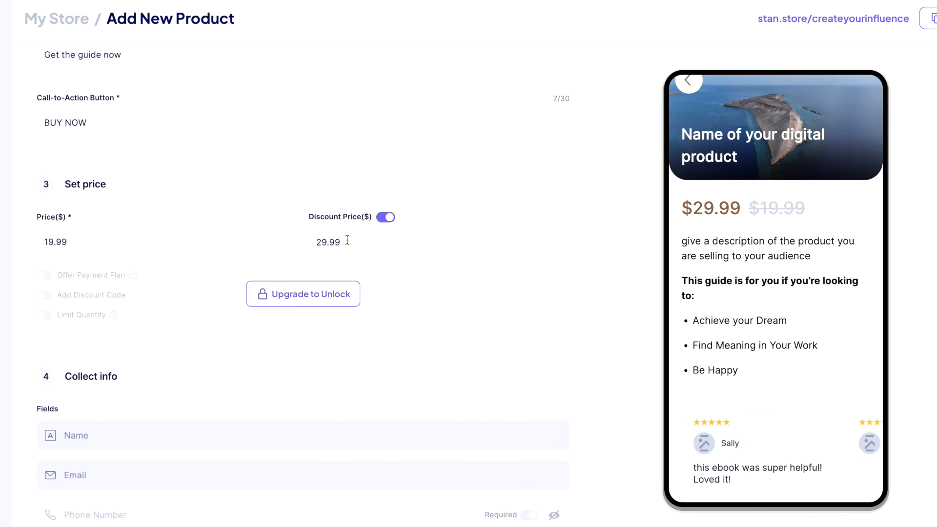
{"action": "type", "text": "19.99"}
{"action": "type", "text": "29.99"}
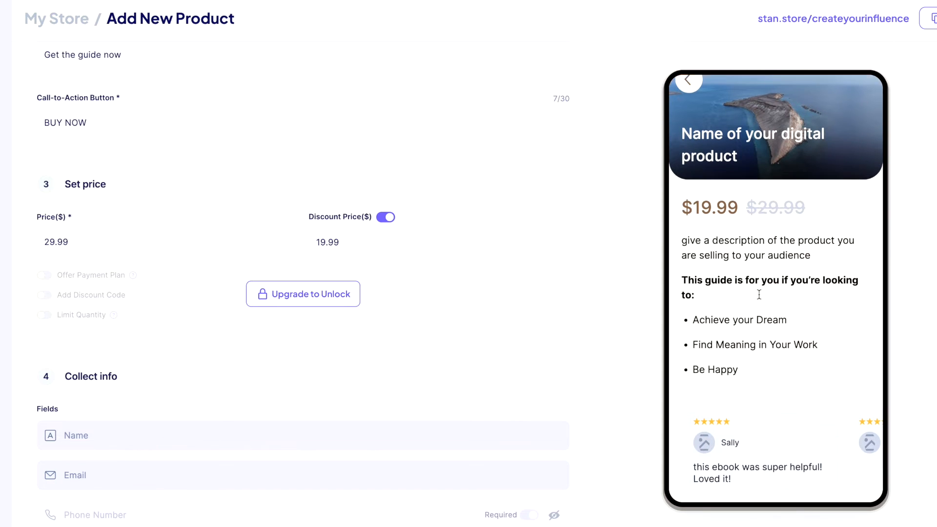
{"action": "scroll", "coordinate": [760, 298], "scroll_direction": "down", "scroll_amount": 5}
{"action": "left_click", "coordinate": [290, 92]}
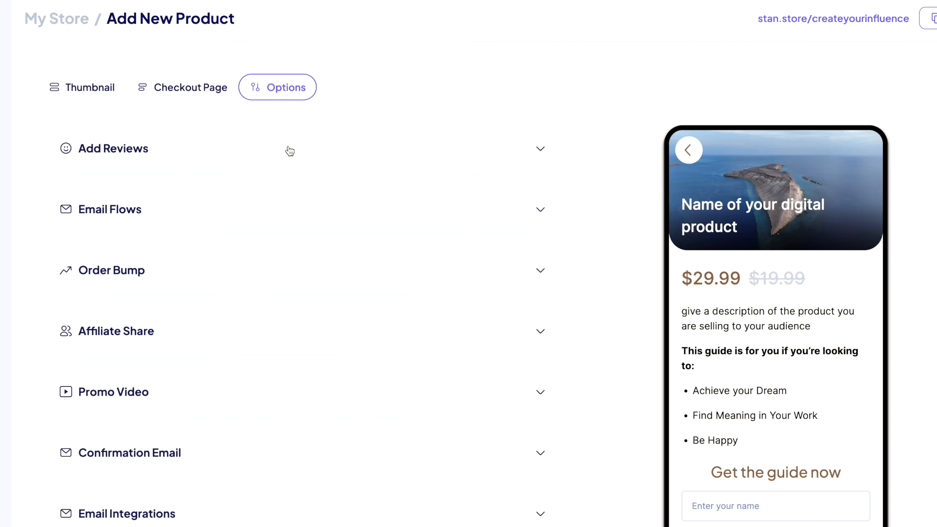
Add a five-star customer review saying 'super helpful! :)', then expand Order Bump and Affiliate Share.
{"action": "left_click", "coordinate": [290, 151]}
{"action": "left_click", "coordinate": [293, 185]}
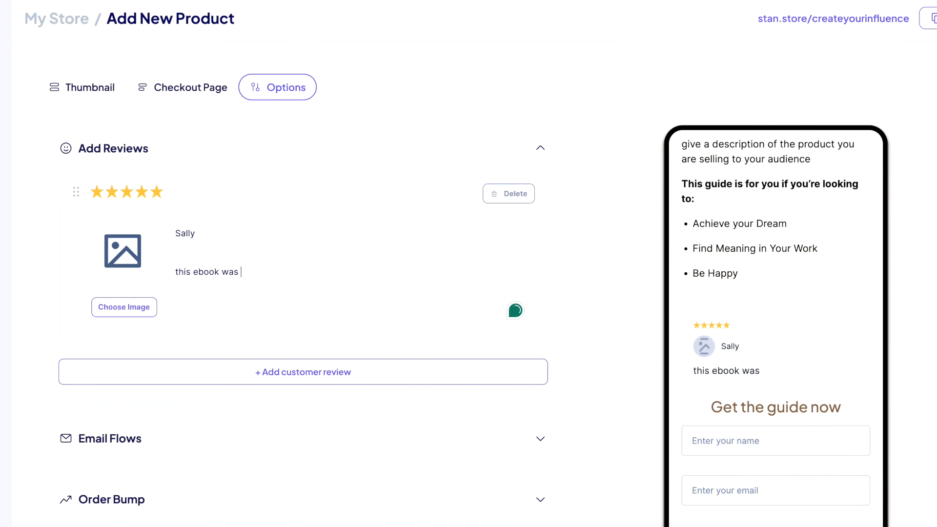
{"action": "type", "text": "super helpful! :)"}
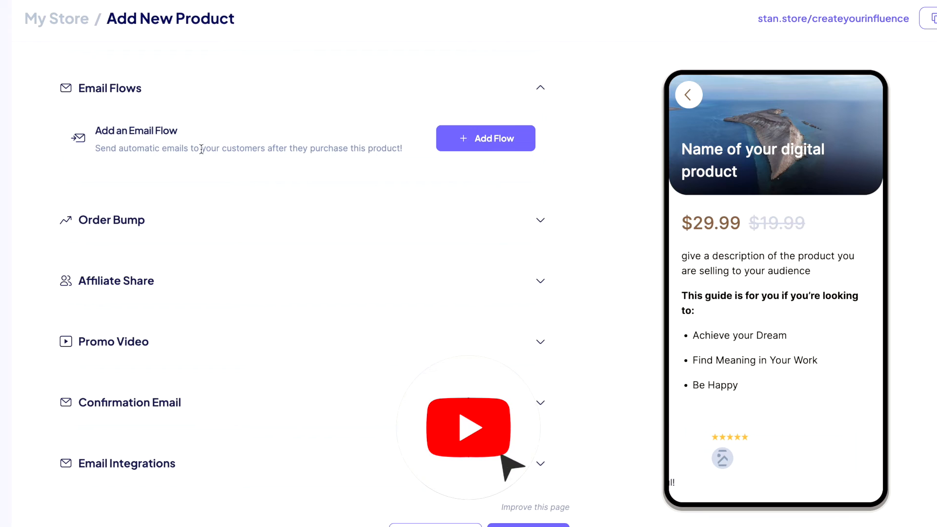
{"action": "left_click", "coordinate": [210, 226]}
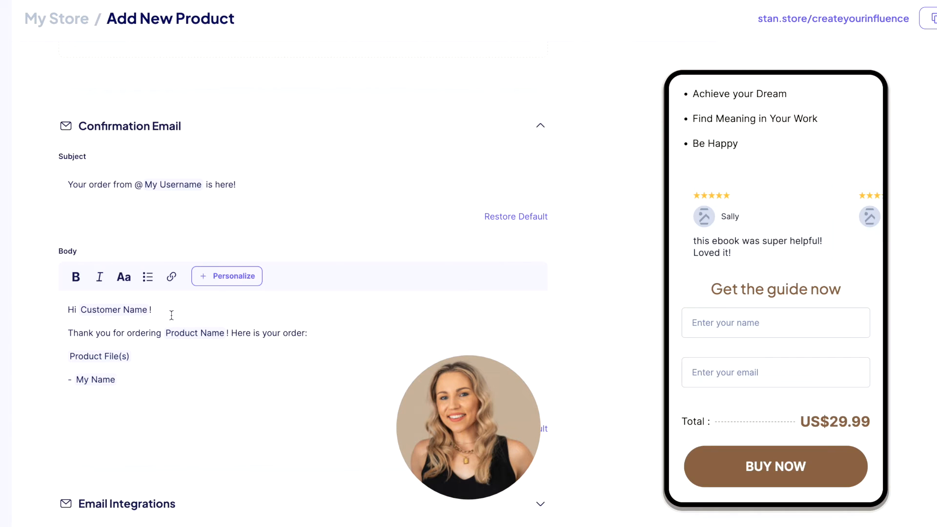
{"action": "scroll", "coordinate": [763, 352], "scroll_direction": "up", "scroll_amount": 5}
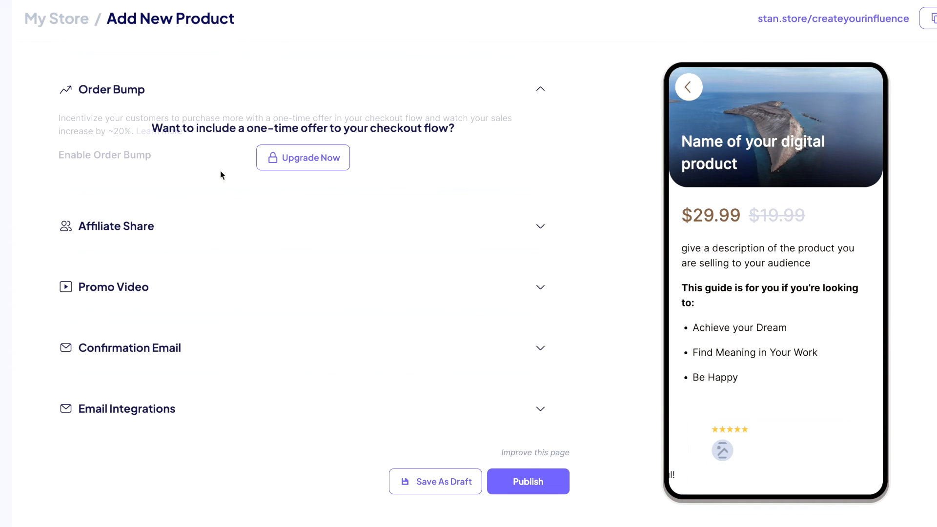
{"action": "left_click", "coordinate": [217, 227]}
{"action": "scroll", "coordinate": [252, 345], "scroll_direction": "down", "scroll_amount": 3}
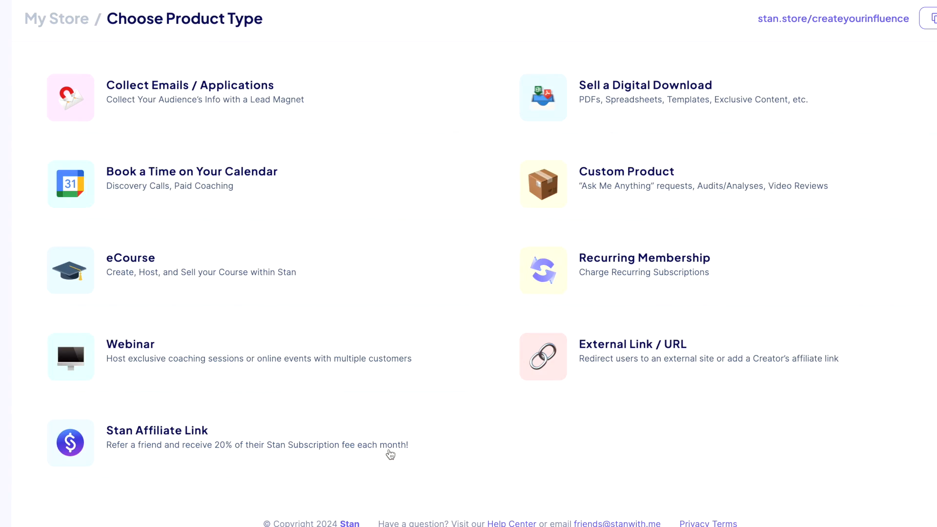
Create a calendar booking product with the preview card style and a sky thumbnail.
{"action": "left_click", "coordinate": [142, 177]}
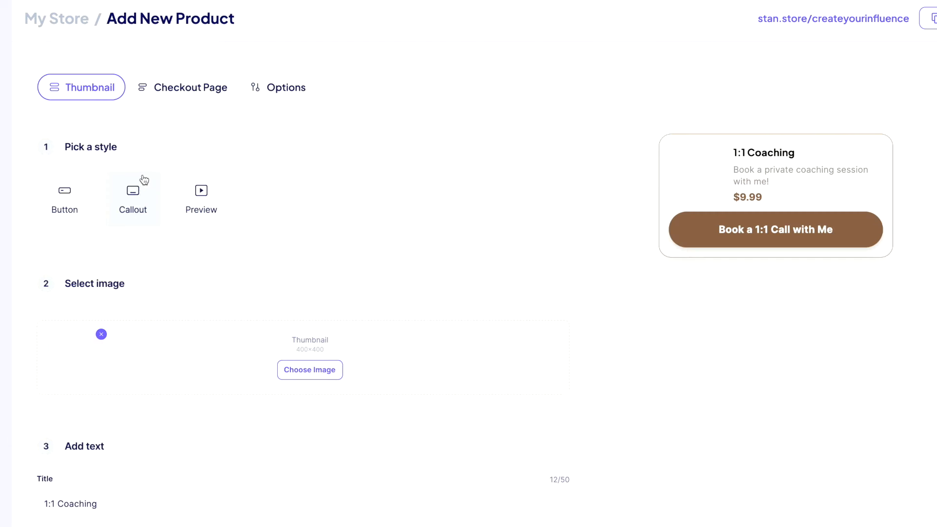
{"action": "left_click", "coordinate": [70, 205]}
{"action": "left_click", "coordinate": [136, 195]}
{"action": "left_click", "coordinate": [192, 191]}
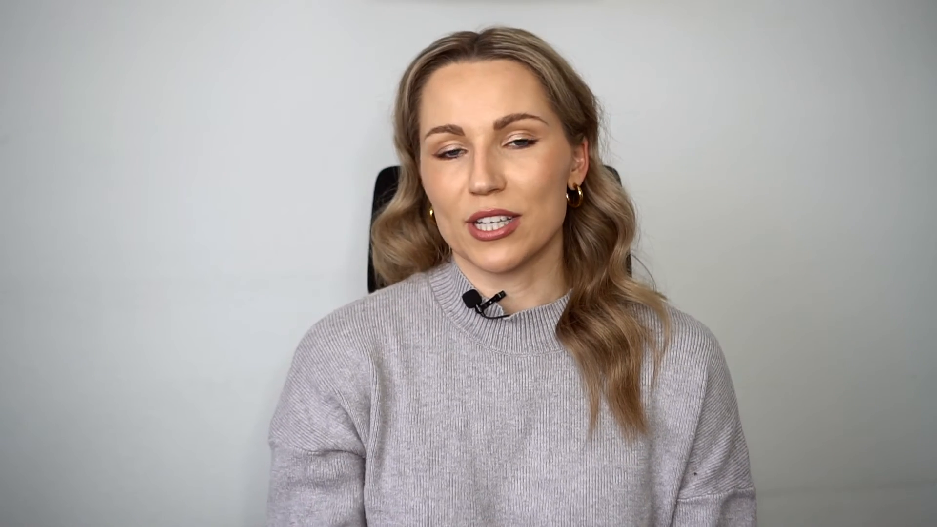
{"action": "left_click", "coordinate": [292, 271]}
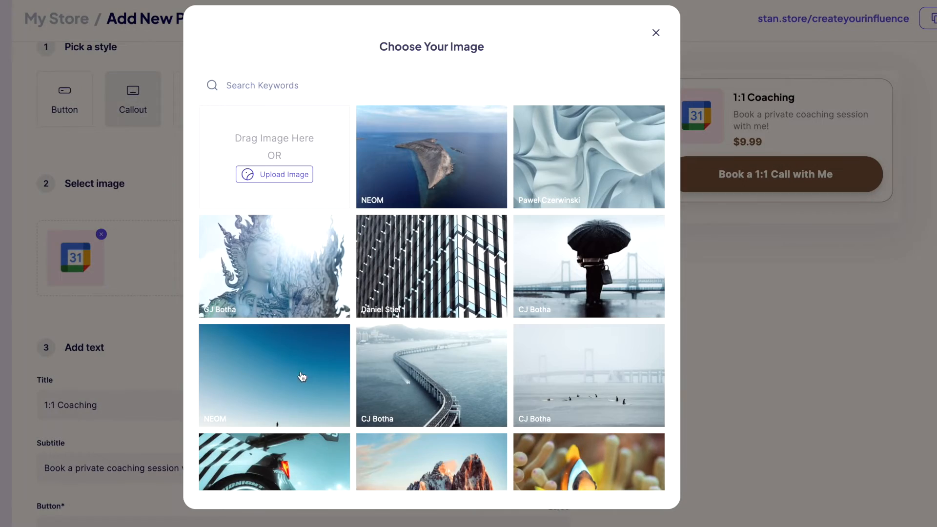
{"action": "left_click", "coordinate": [302, 376]}
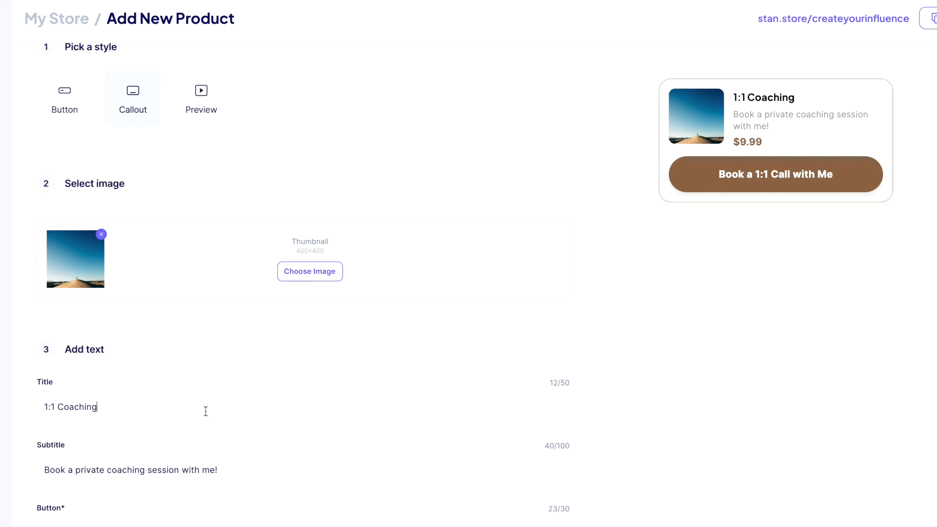
Title it 'Book A Call', describe the call's purpose, and set the button to BOOK NOW.
{"action": "triple_click", "coordinate": [205, 411]}
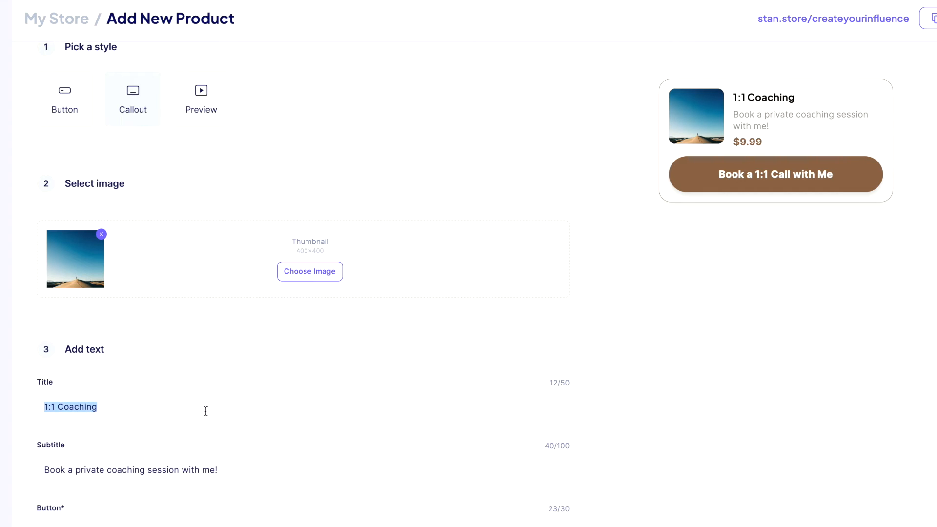
{"action": "scroll", "coordinate": [201, 457], "scroll_direction": "down", "scroll_amount": 3}
{"action": "type", "text": "Book A Call"}
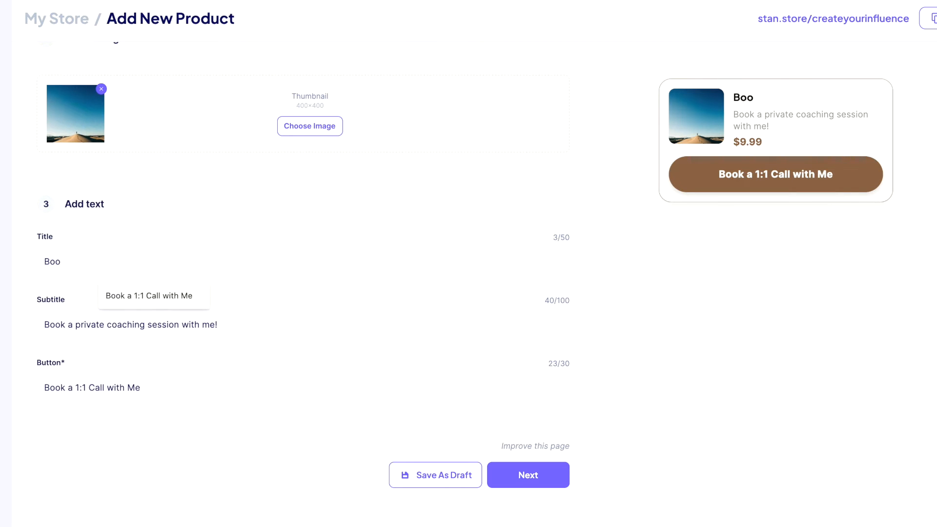
{"action": "key", "text": "Tab"}
{"action": "type", "text": "Write a description of the purpose of the call"}
{"action": "key", "text": "Tab"}
{"action": "type", "text": "BOOK NOW"}
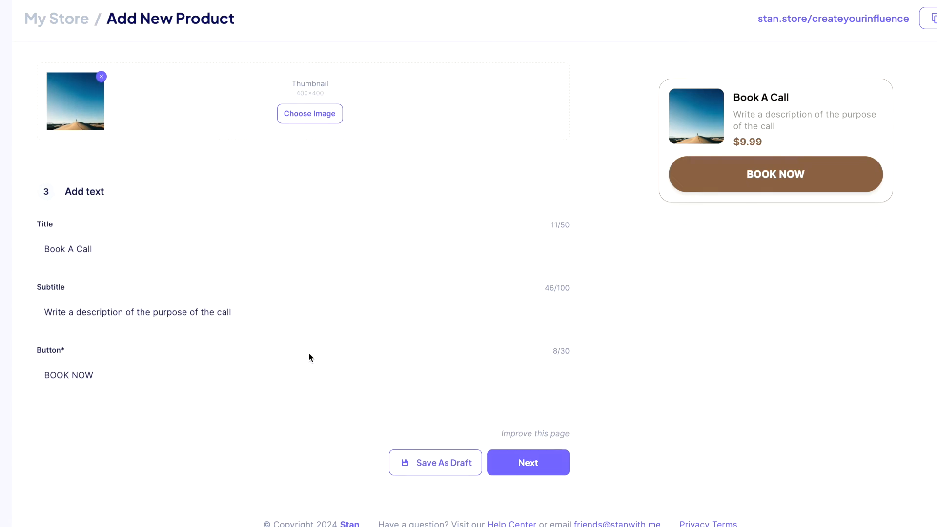
{"action": "scroll", "coordinate": [309, 358], "scroll_direction": "up", "scroll_amount": 5}
{"action": "left_click", "coordinate": [183, 94]}
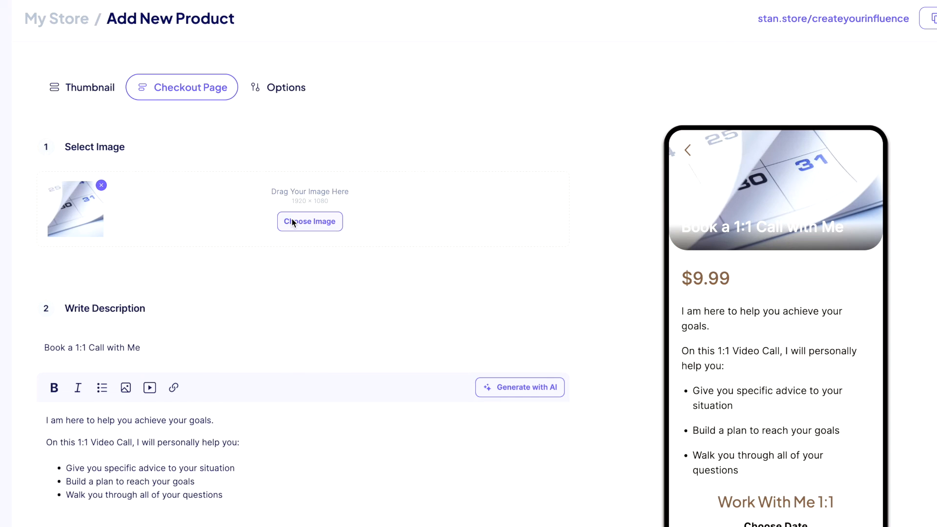
Use the blue sky banner, edit the description and title, and price it $197 discounted to $147.
{"action": "left_click", "coordinate": [310, 221]}
{"action": "left_click", "coordinate": [270, 378]}
{"action": "scroll", "coordinate": [218, 317], "scroll_direction": "down", "scroll_amount": 1}
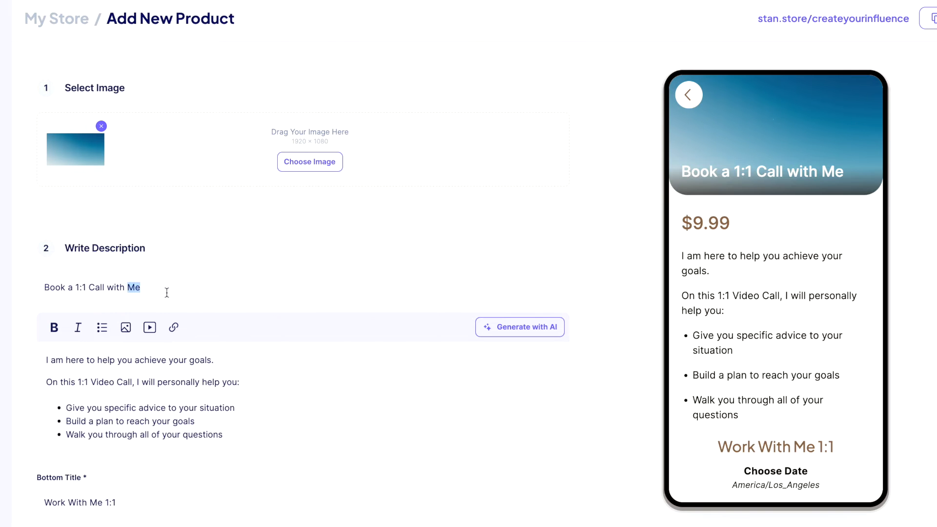
{"action": "type", "text": "iption"}
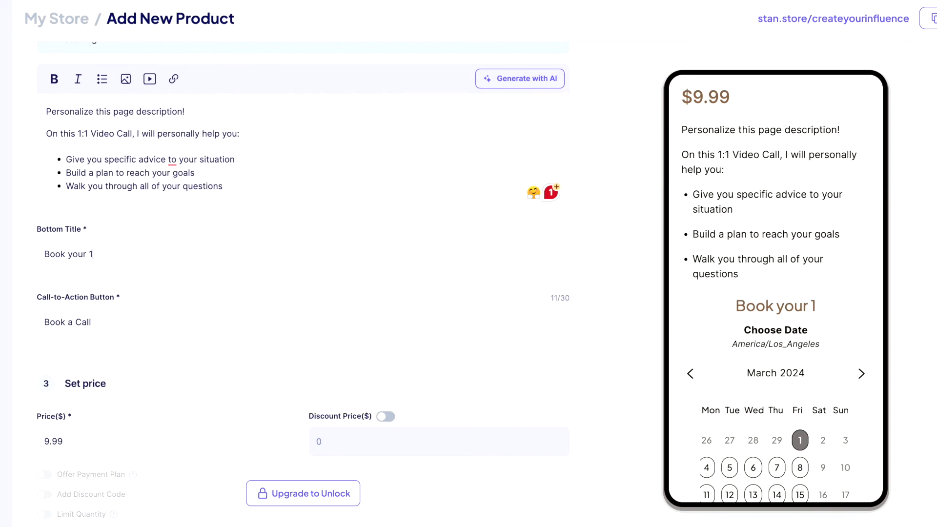
{"action": "type", "text": ":1"}
{"action": "scroll", "coordinate": [211, 362], "scroll_direction": "down", "scroll_amount": 3}
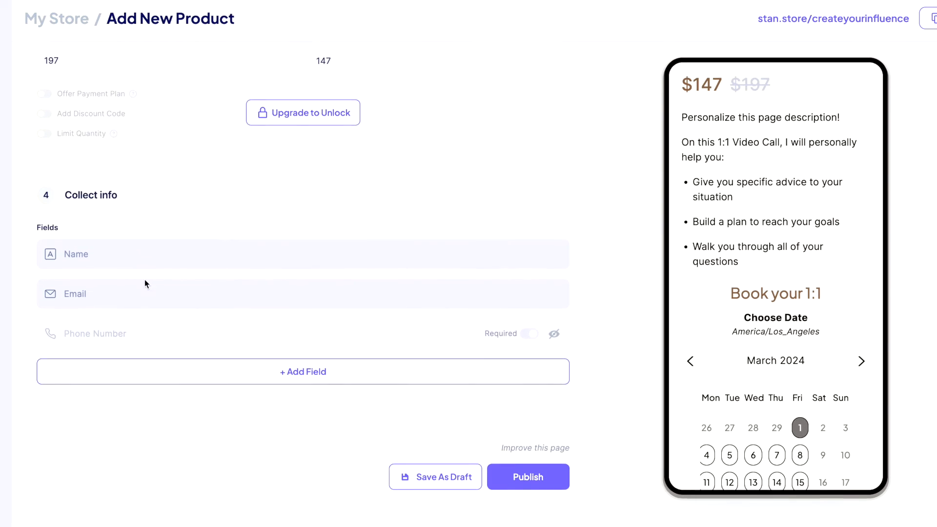
{"action": "scroll", "coordinate": [144, 279], "scroll_direction": "down", "scroll_amount": 1}
Add a text question field asking 'What are your struggles with x?'.
{"action": "left_click", "coordinate": [219, 353]}
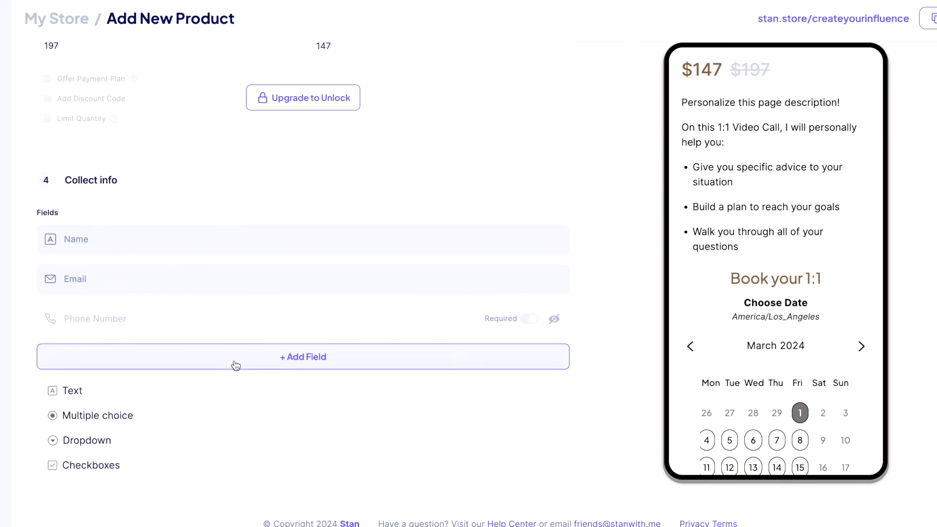
{"action": "left_click", "coordinate": [132, 388]}
{"action": "type", "text": "What "}
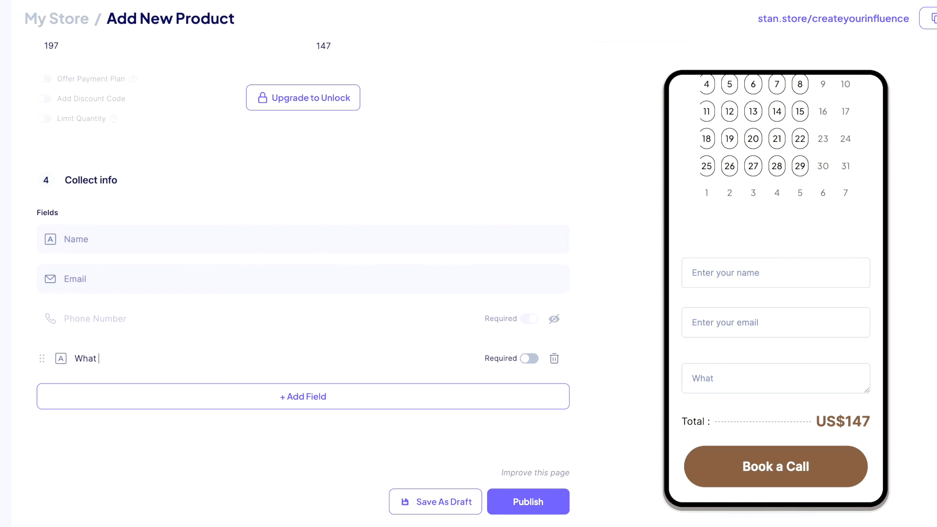
{"action": "type", "text": "are your struggles with x?"}
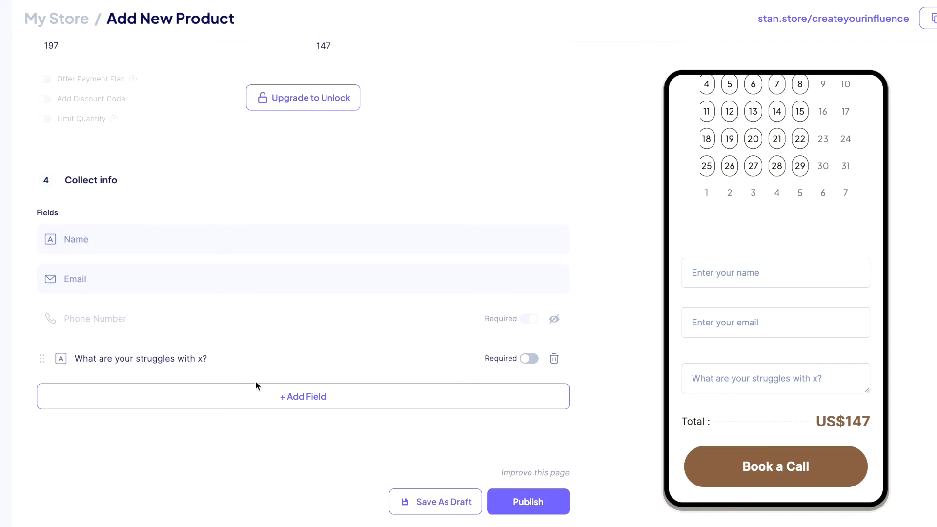
{"action": "left_click", "coordinate": [280, 88]}
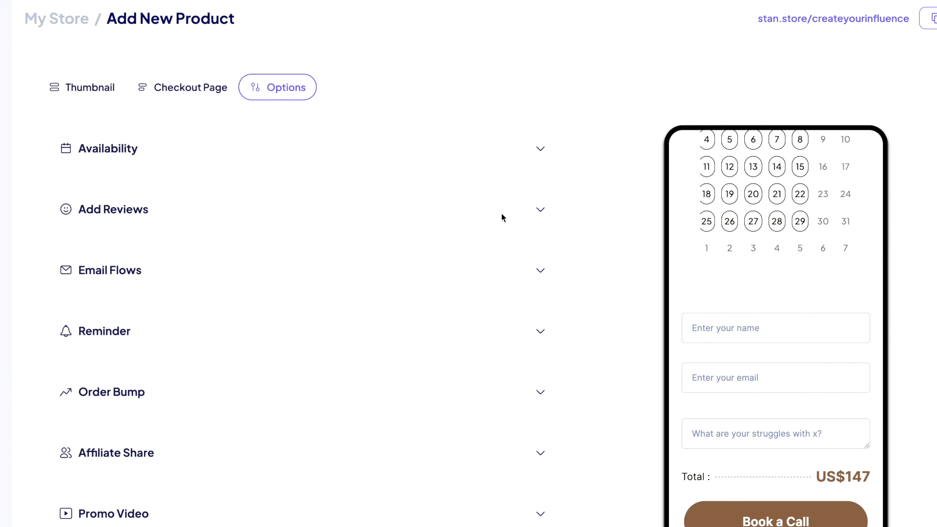
Keep Zoom Meeting as the coaching call location and make calls 45 minutes long.
{"action": "left_click", "coordinate": [324, 152]}
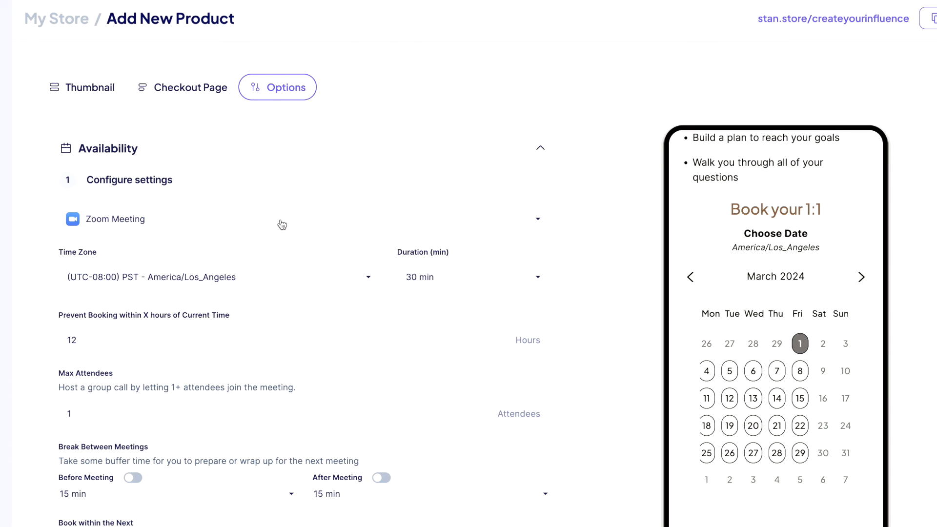
{"action": "left_click", "coordinate": [282, 224]}
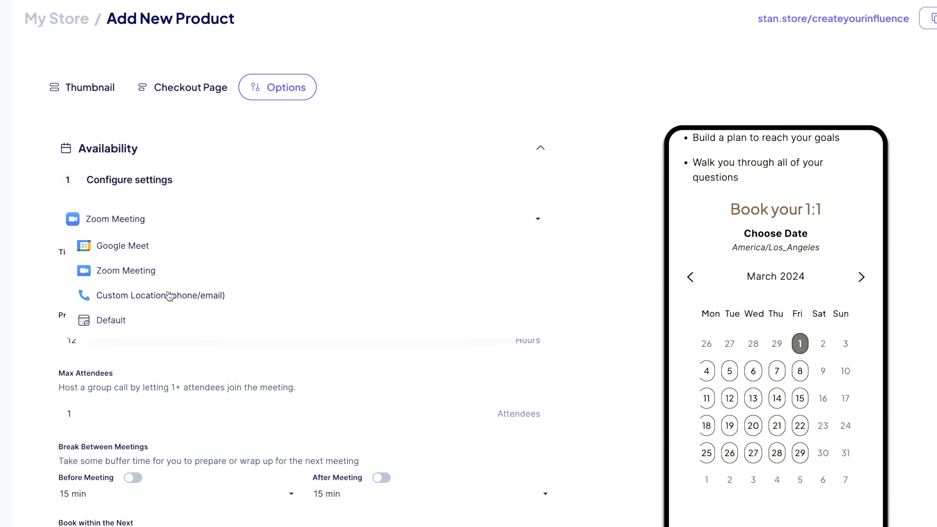
{"action": "left_click", "coordinate": [173, 253]}
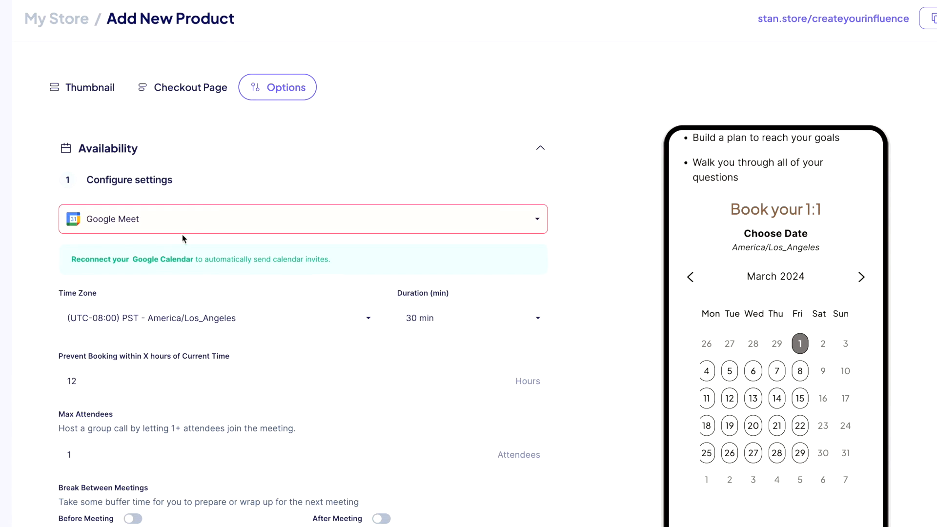
{"action": "left_click", "coordinate": [193, 222]}
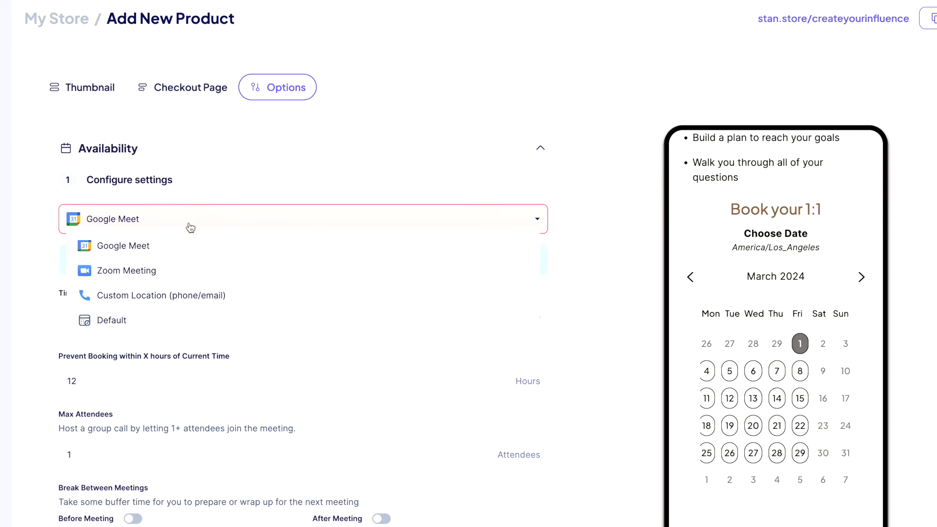
{"action": "left_click", "coordinate": [126, 271]}
{"action": "scroll", "coordinate": [178, 263], "scroll_direction": "down", "scroll_amount": 2}
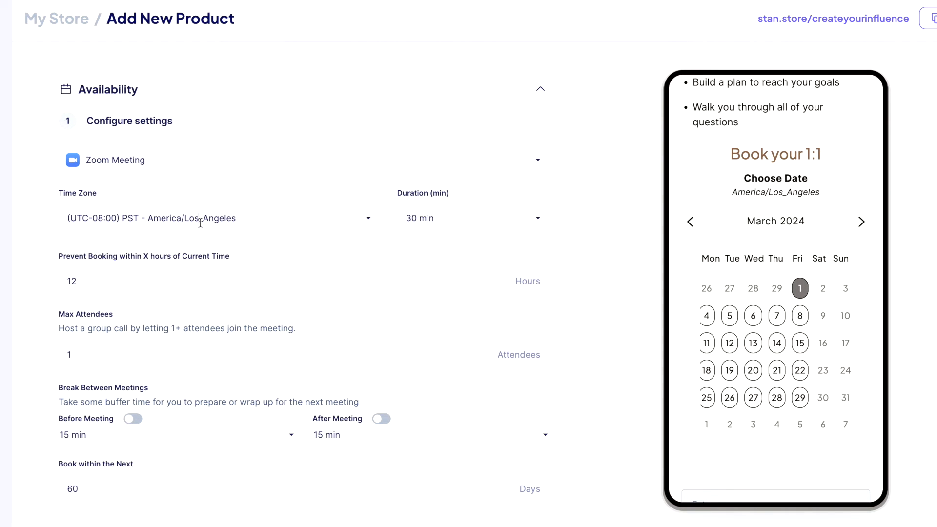
{"action": "left_click", "coordinate": [200, 223]}
{"action": "scroll", "coordinate": [234, 345], "scroll_direction": "down", "scroll_amount": 4}
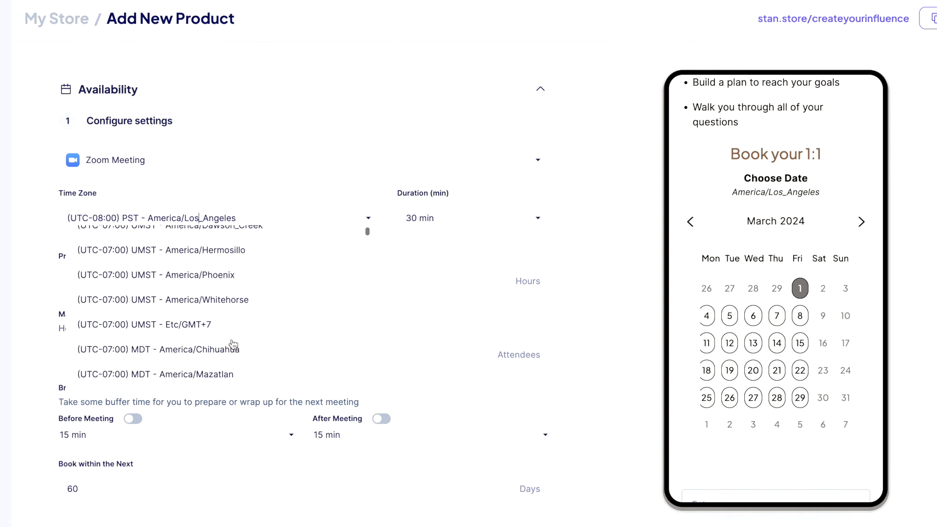
{"action": "scroll", "coordinate": [233, 345], "scroll_direction": "up", "scroll_amount": 2}
{"action": "left_click", "coordinate": [442, 223]}
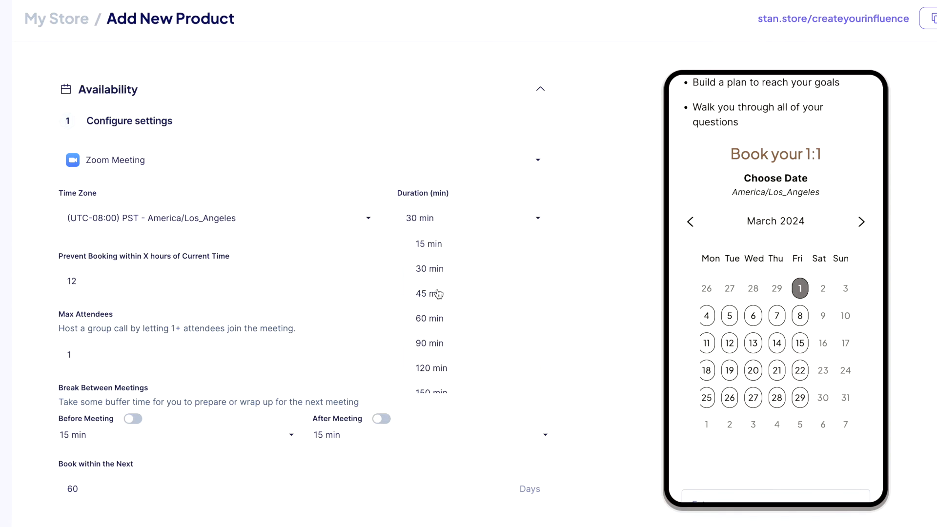
{"action": "left_click", "coordinate": [430, 293]}
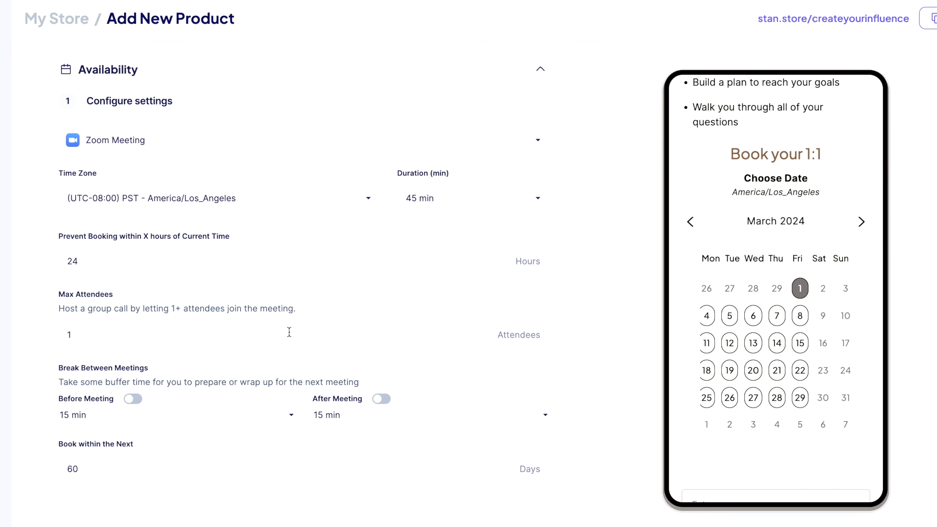
Add a 10-minute buffer before and a 5-minute buffer after each meeting.
{"action": "scroll", "coordinate": [289, 334], "scroll_direction": "down", "scroll_amount": 1}
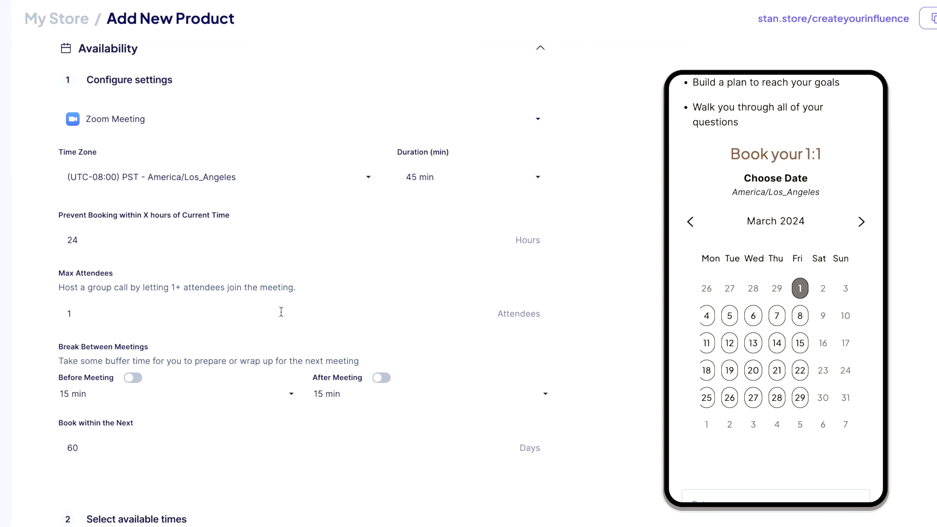
{"action": "scroll", "coordinate": [281, 311], "scroll_direction": "down", "scroll_amount": 3}
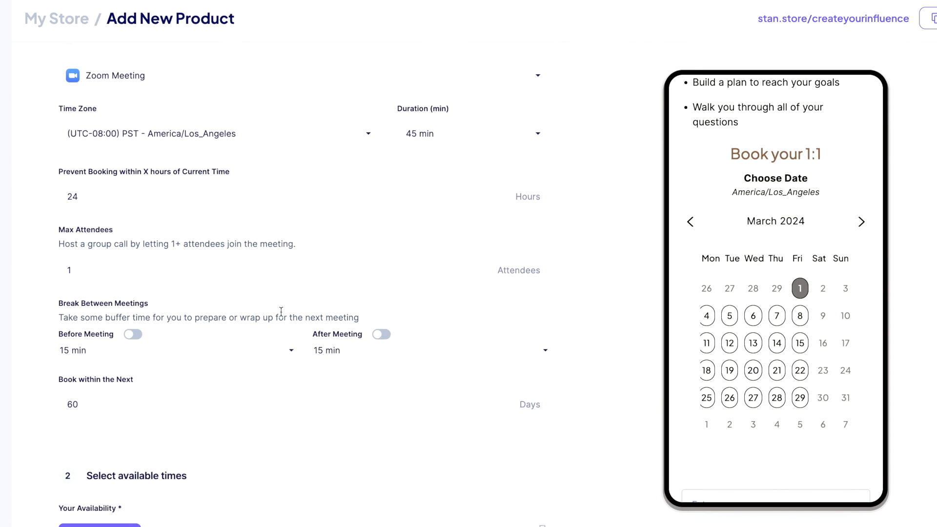
{"action": "left_click", "coordinate": [134, 298]}
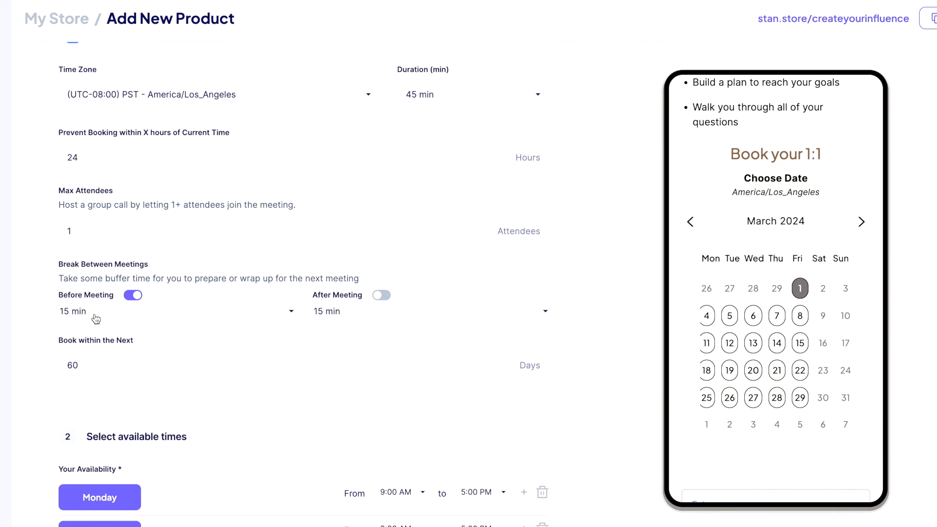
{"action": "left_click", "coordinate": [95, 319]}
{"action": "left_click", "coordinate": [90, 362]}
{"action": "left_click", "coordinate": [381, 295]}
{"action": "left_click", "coordinate": [351, 313]}
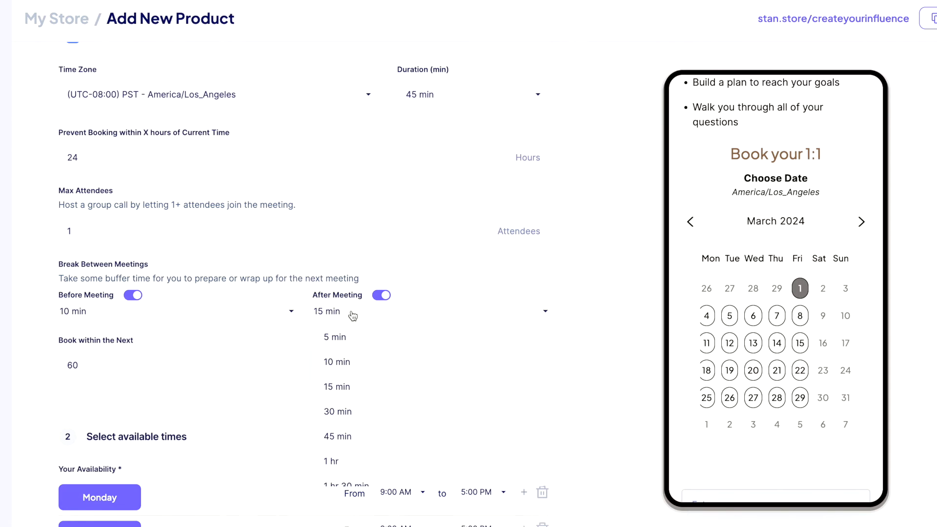
{"action": "left_click", "coordinate": [337, 336]}
Remove Monday from the available days and adjust Tuesday's start time.
{"action": "scroll", "coordinate": [270, 343], "scroll_direction": "down", "scroll_amount": 3}
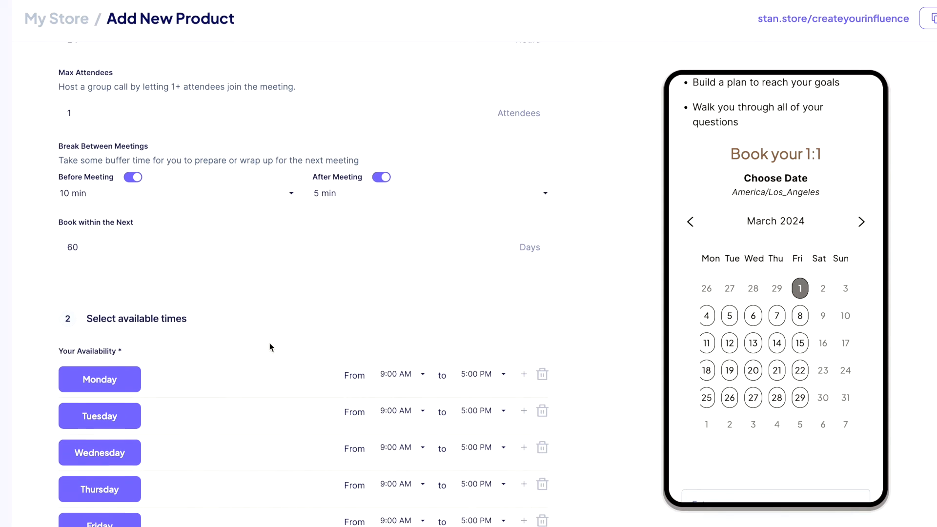
{"action": "scroll", "coordinate": [269, 342], "scroll_direction": "down", "scroll_amount": 1}
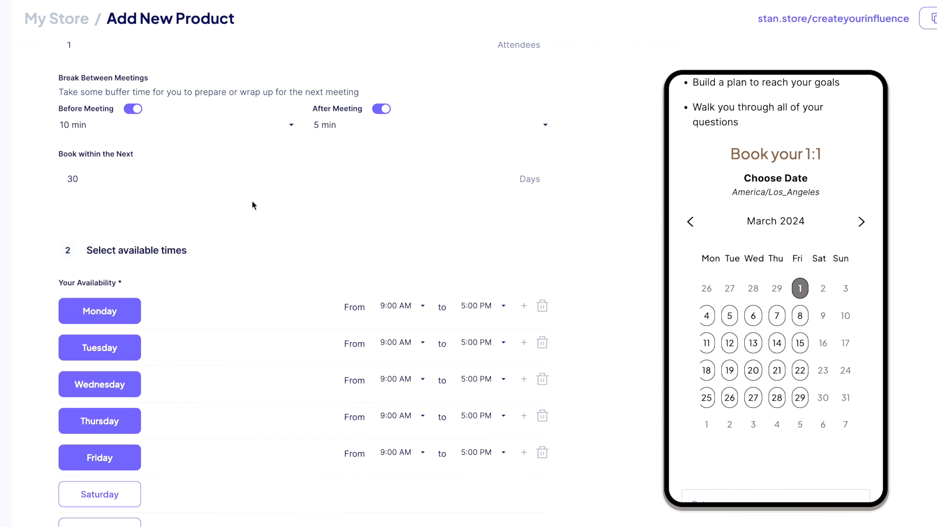
{"action": "scroll", "coordinate": [338, 266], "scroll_direction": "down", "scroll_amount": 1}
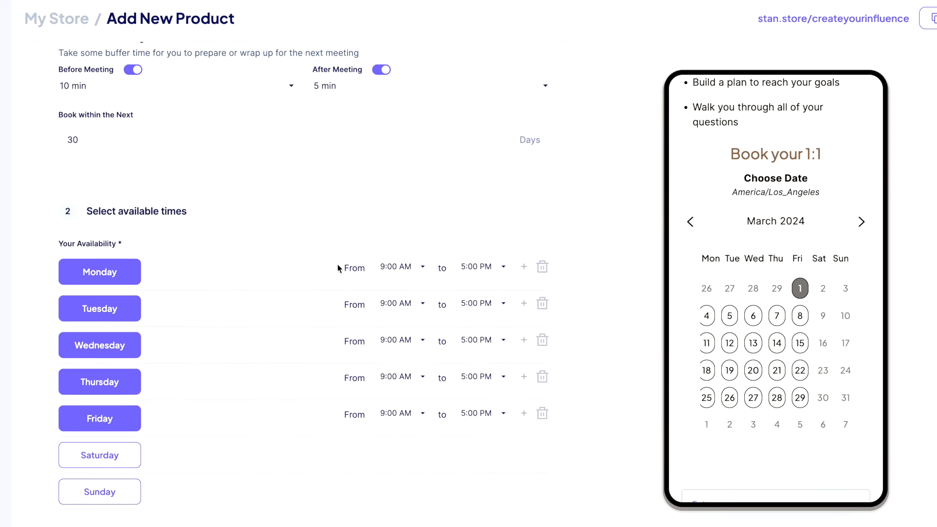
{"action": "left_click", "coordinate": [543, 266]}
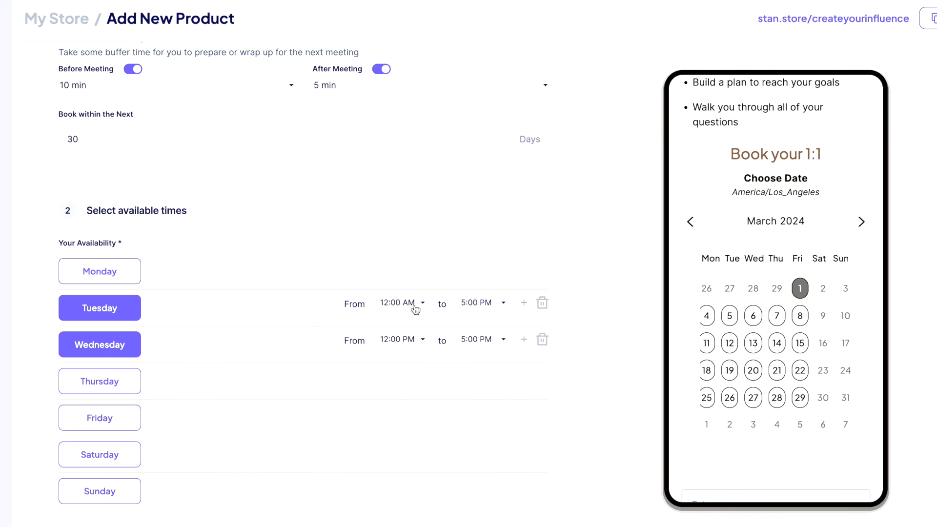
{"action": "left_click", "coordinate": [414, 309]}
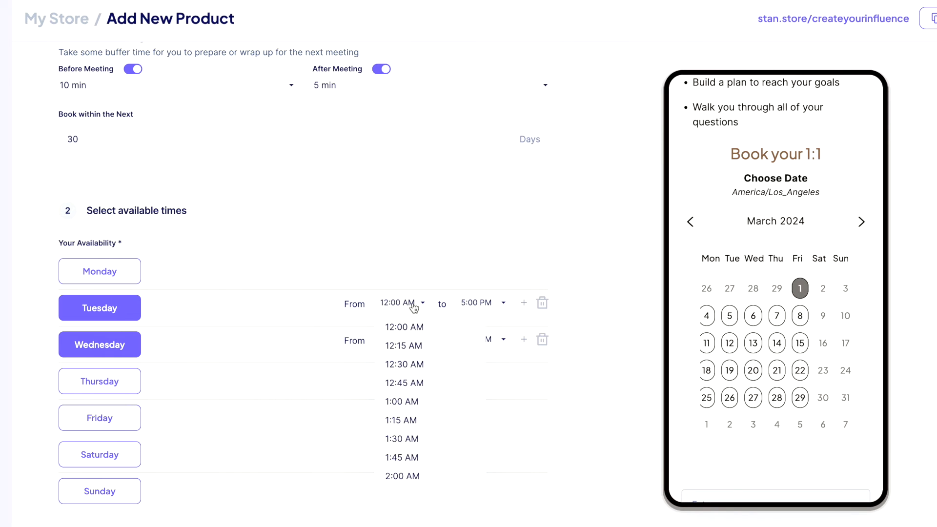
{"action": "scroll", "coordinate": [417, 388], "scroll_direction": "down", "scroll_amount": 10}
{"action": "scroll", "coordinate": [340, 249], "scroll_direction": "down", "scroll_amount": 7}
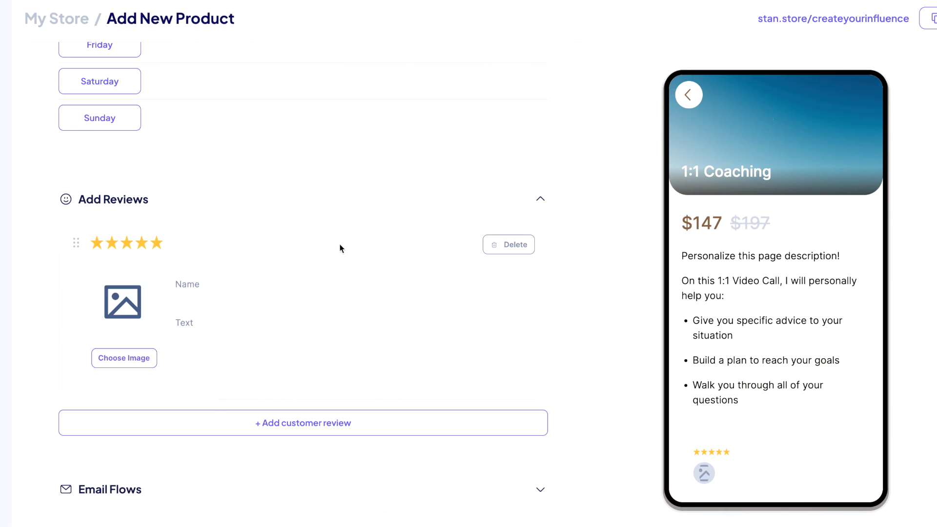
Enter the reviewer's name and the review text 'This 1:1 call was super helpful!'.
{"action": "left_click", "coordinate": [224, 297]}
{"action": "type", "text": "Lisa"}
{"action": "type", "text": "This 1:1 call was super helpful!"}
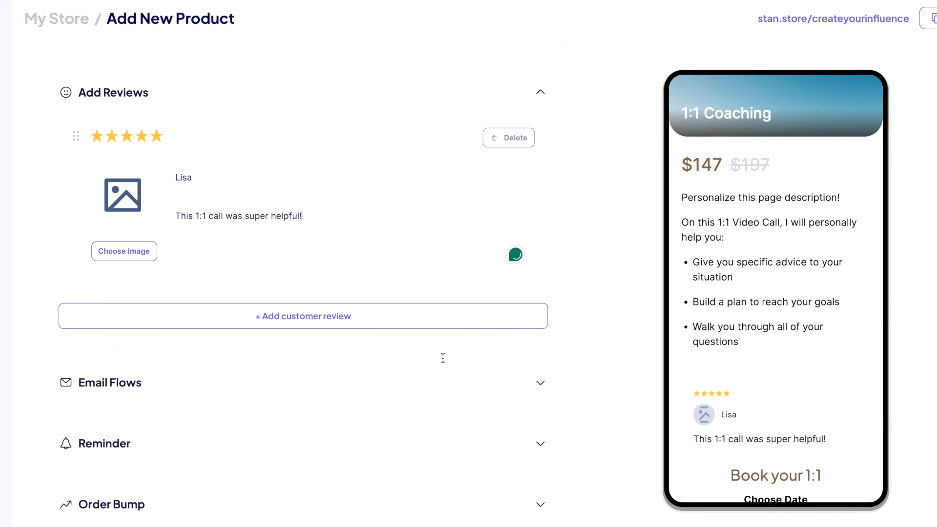
{"action": "scroll", "coordinate": [162, 268], "scroll_direction": "down", "scroll_amount": 7}
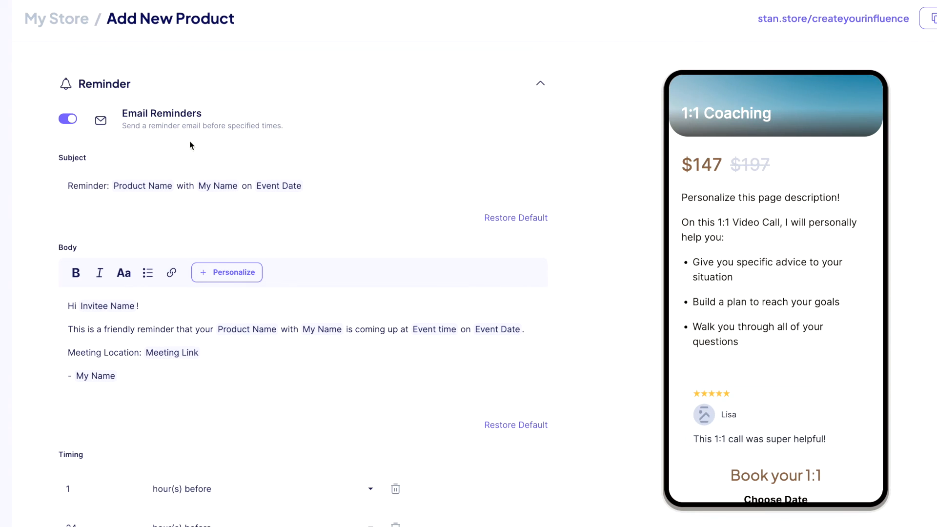
{"action": "scroll", "coordinate": [184, 382], "scroll_direction": "down", "scroll_amount": 9}
Expand the Order Bump, Affiliate Share, Promo Video and Confirmation Email sections.
{"action": "left_click", "coordinate": [184, 199]}
{"action": "left_click", "coordinate": [178, 347]}
{"action": "scroll", "coordinate": [177, 344], "scroll_direction": "down", "scroll_amount": 5}
{"action": "left_click", "coordinate": [174, 273]}
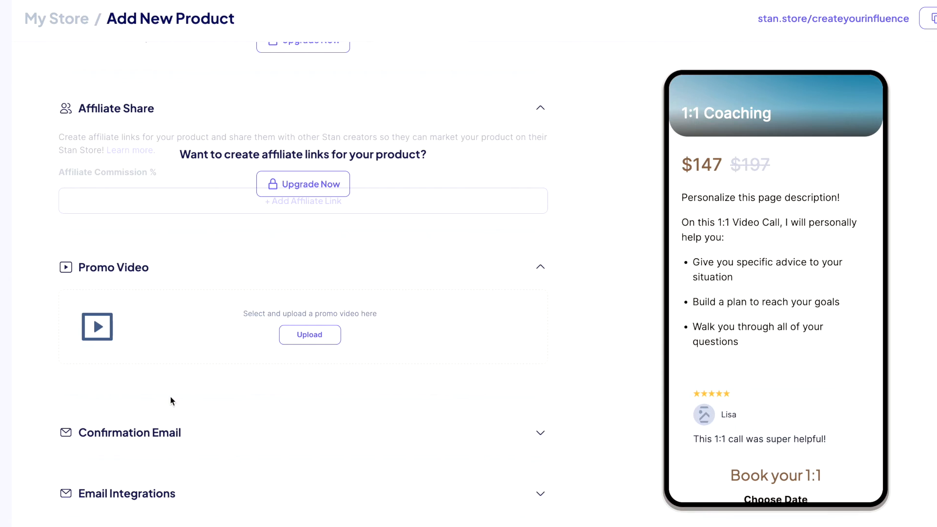
{"action": "scroll", "coordinate": [262, 414], "scroll_direction": "down", "scroll_amount": 2}
{"action": "left_click", "coordinate": [262, 379]}
{"action": "scroll", "coordinate": [261, 379], "scroll_direction": "down", "scroll_amount": 3}
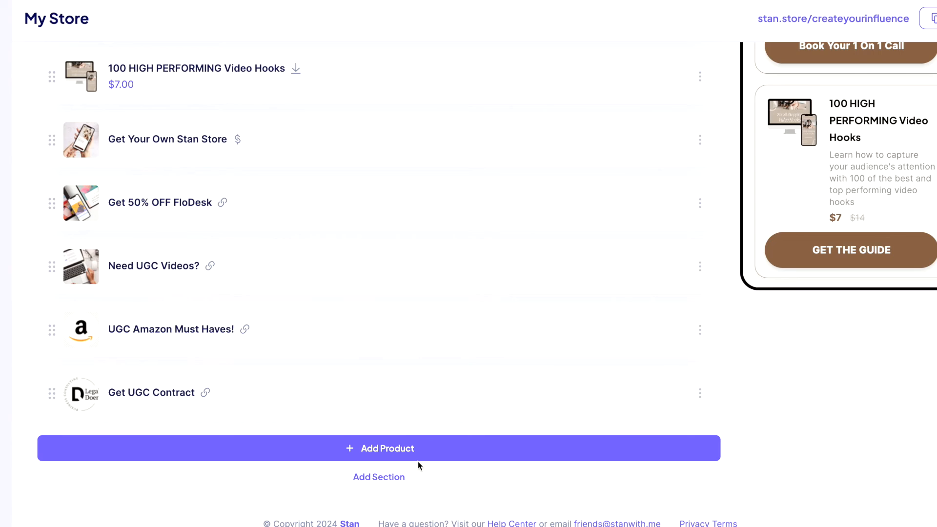
Add a new eCourse product and give its store card the preview style.
{"action": "left_click", "coordinate": [418, 460]}
{"action": "left_click", "coordinate": [138, 260]}
{"action": "left_click", "coordinate": [79, 176]}
{"action": "left_click", "coordinate": [135, 176]}
{"action": "left_click", "coordinate": [210, 176]}
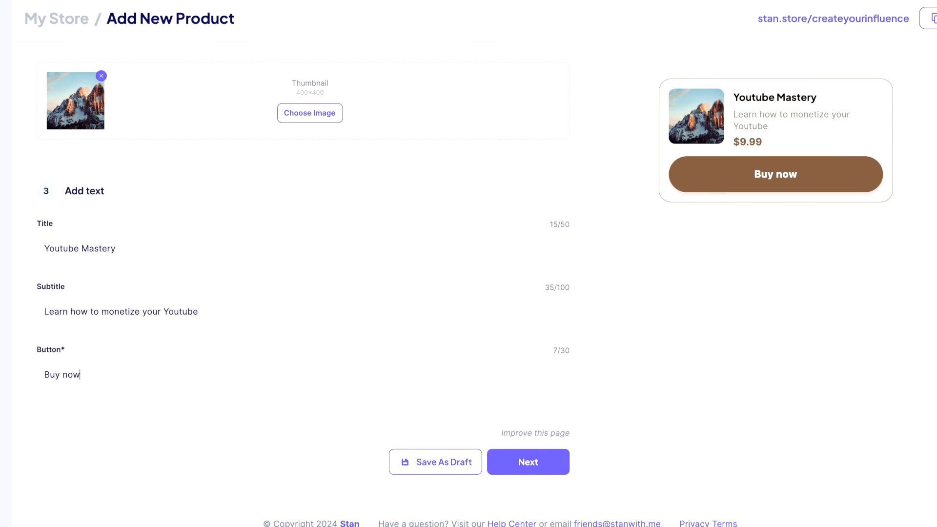
{"action": "scroll", "coordinate": [256, 338], "scroll_direction": "up", "scroll_amount": 5}
{"action": "left_click", "coordinate": [177, 87]}
Set the checkout headline to 'Youtube Mastery', edit the description, and make the button read BUY NOW.
{"action": "scroll", "coordinate": [220, 261], "scroll_direction": "down", "scroll_amount": 4}
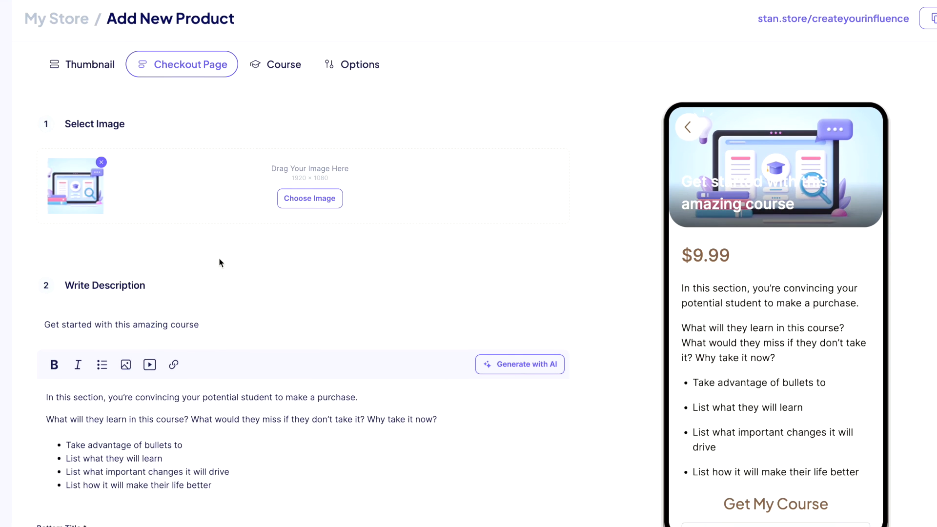
{"action": "left_click_drag", "start_coordinate": [210, 149], "coordinate": [42, 146]}
{"action": "type", "text": "Youtube Mastery"}
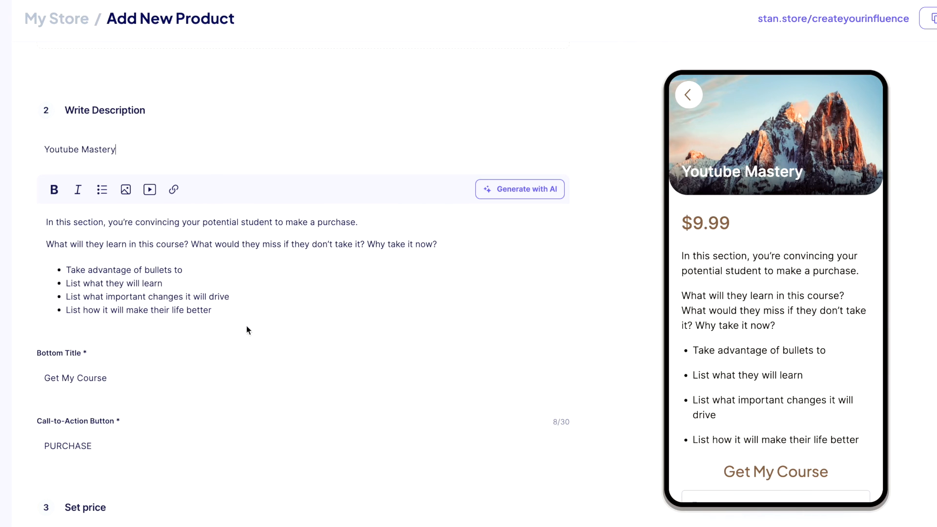
{"action": "scroll", "coordinate": [247, 331], "scroll_direction": "down", "scroll_amount": 1}
{"action": "left_click_drag", "start_coordinate": [367, 195], "coordinate": [21, 193]}
{"action": "type", "text": "Customize this"}
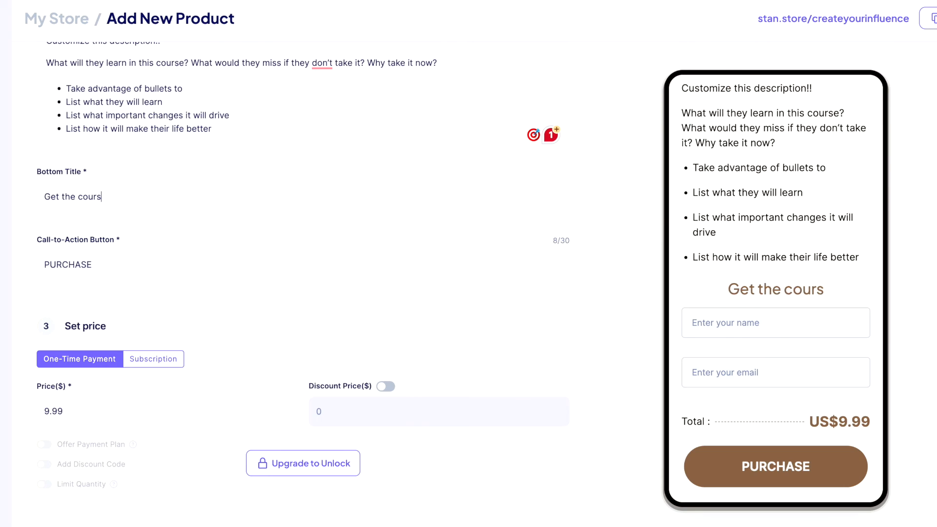
{"action": "type", "text": "escription!!"}
{"action": "double_click", "coordinate": [139, 268]}
{"action": "type", "text": "BUY NOW"}
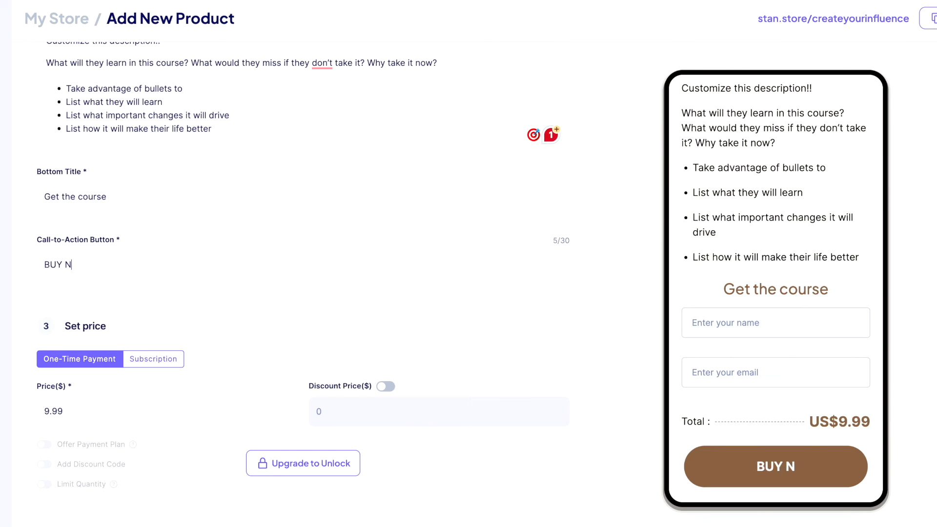
{"action": "scroll", "coordinate": [239, 338], "scroll_direction": "down", "scroll_amount": 6}
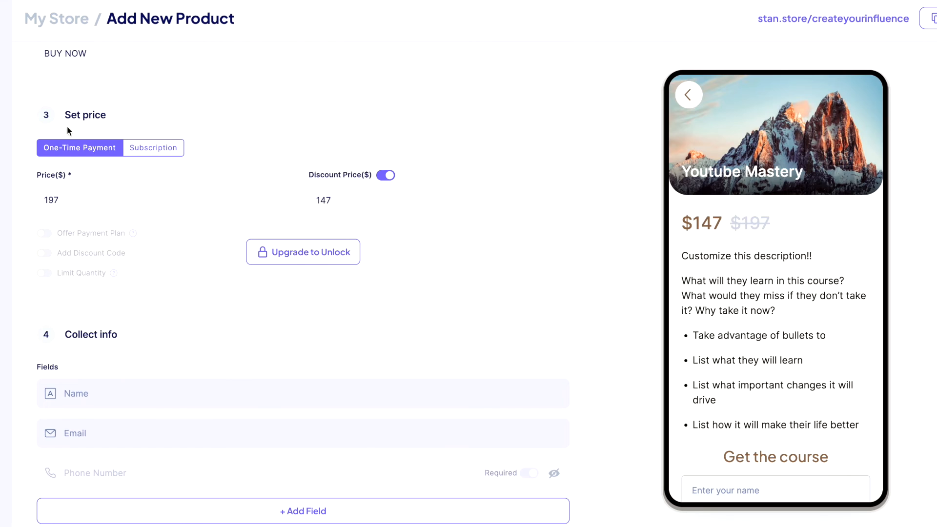
Make the course a $49 monthly subscription with the discount price turned off.
{"action": "left_click", "coordinate": [157, 153]}
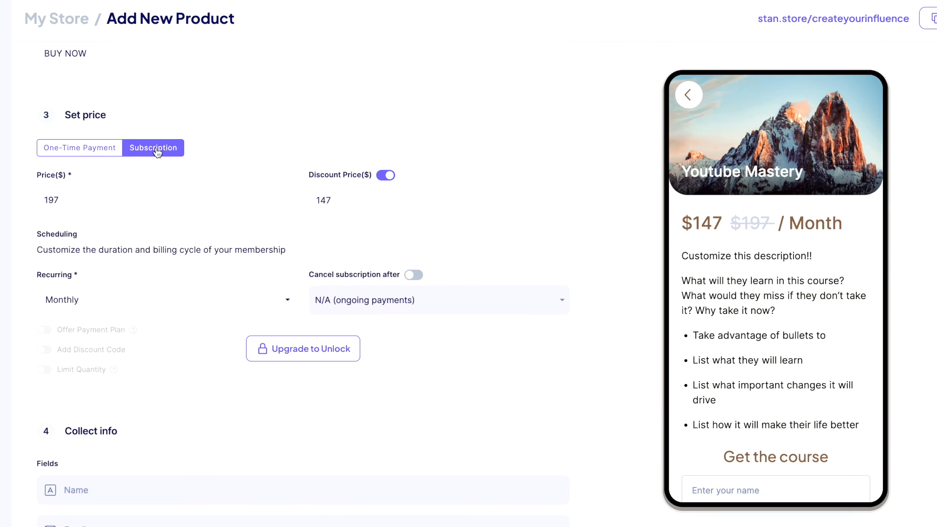
{"action": "left_click", "coordinate": [385, 176]}
{"action": "double_click", "coordinate": [174, 201]}
{"action": "type", "text": "49"}
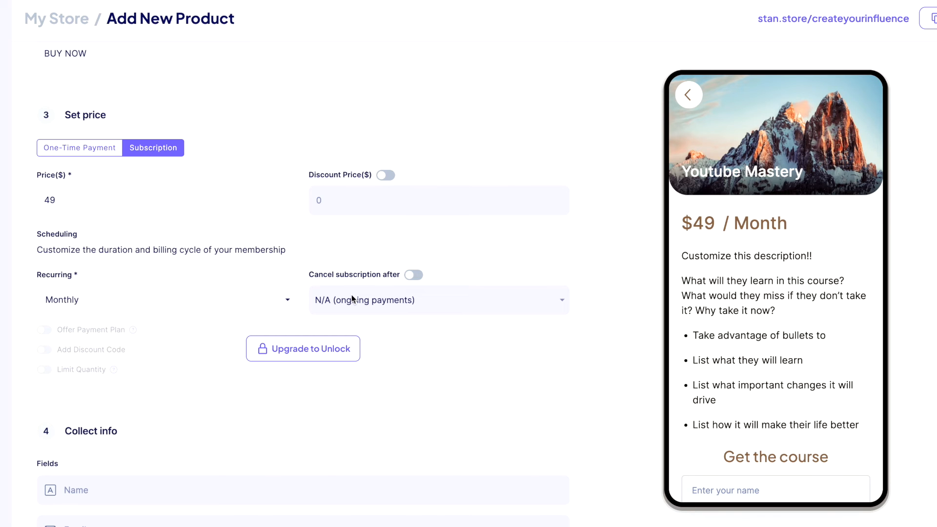
{"action": "scroll", "coordinate": [352, 295], "scroll_direction": "down", "scroll_amount": 1}
{"action": "left_click", "coordinate": [162, 288]}
{"action": "left_click", "coordinate": [157, 332]}
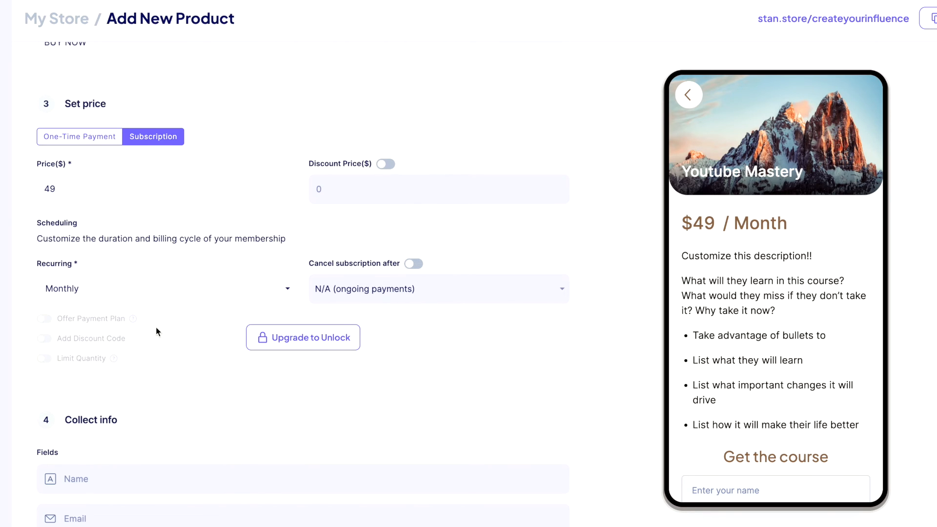
Limit the subscription to end after 12 months.
{"action": "left_click", "coordinate": [412, 266]}
{"action": "left_click", "coordinate": [408, 288]}
{"action": "scroll", "coordinate": [370, 393], "scroll_direction": "down", "scroll_amount": 5}
{"action": "left_click", "coordinate": [360, 429]}
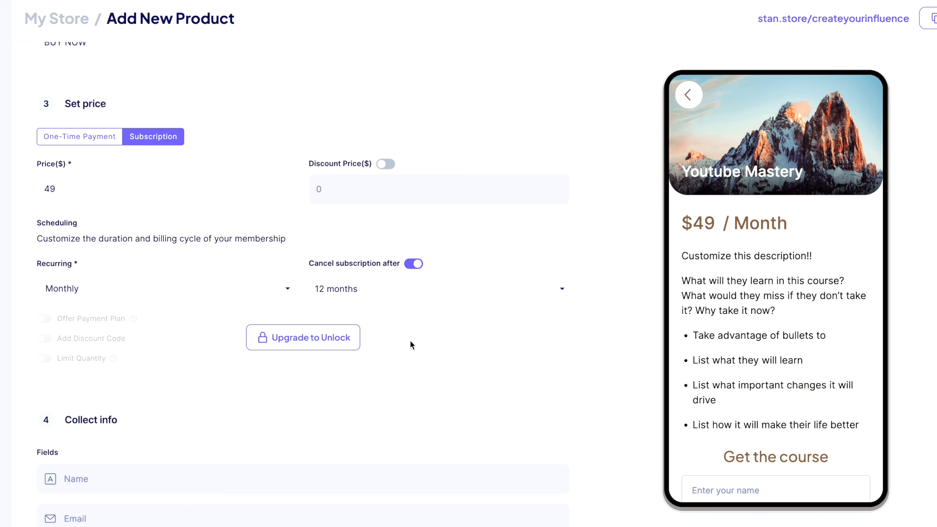
{"action": "scroll", "coordinate": [410, 344], "scroll_direction": "down", "scroll_amount": 1}
{"action": "left_click", "coordinate": [389, 288]}
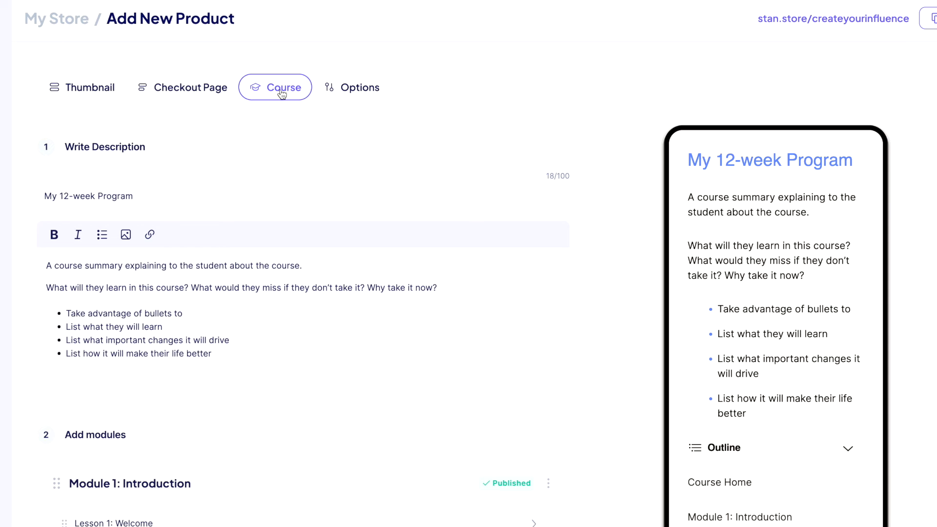
Title the course Youtube Mastery and set its summary to 'Give a summary of the course here'.
{"action": "scroll", "coordinate": [234, 232], "scroll_direction": "down", "scroll_amount": 2}
{"action": "double_click", "coordinate": [161, 135]}
{"action": "triple_click", "coordinate": [162, 136]}
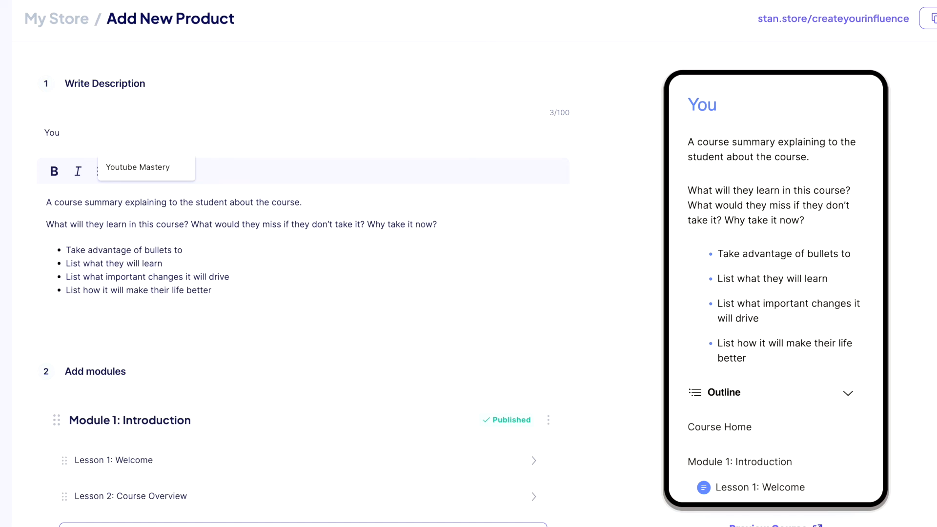
{"action": "left_click", "coordinate": [187, 167]}
{"action": "scroll", "coordinate": [297, 201], "scroll_direction": "down", "scroll_amount": 1}
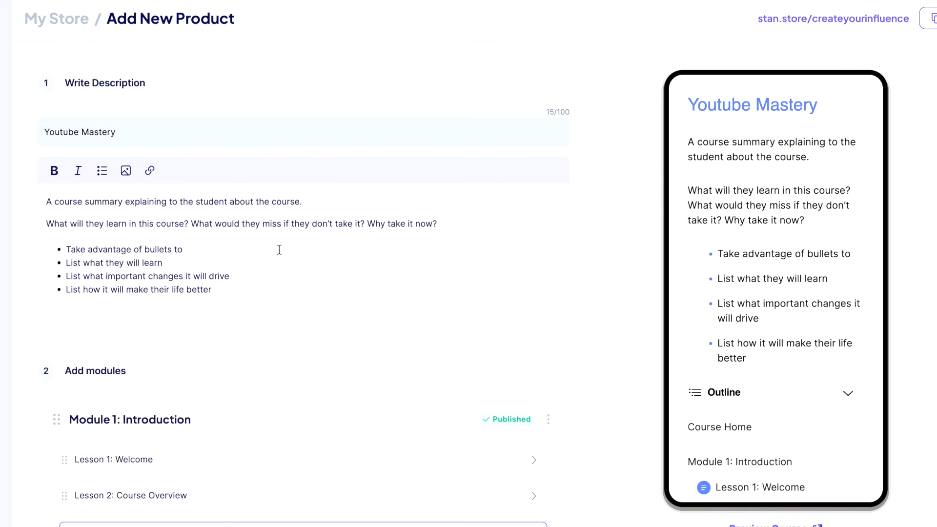
{"action": "left_click_drag", "start_coordinate": [314, 186], "coordinate": [87, 178]}
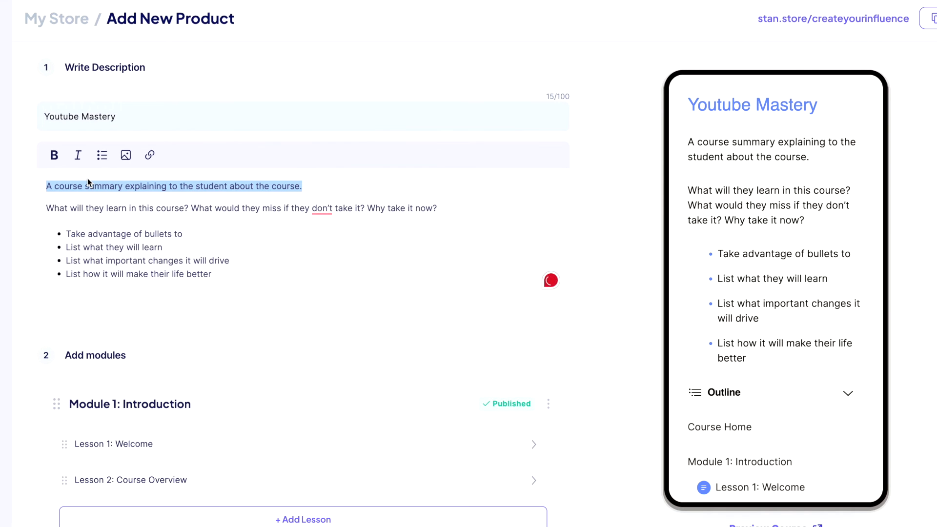
{"action": "type", "text": "Give a summary of the course here"}
Rename Module 1 to The Basics.
{"action": "scroll", "coordinate": [456, 347], "scroll_direction": "down", "scroll_amount": 3}
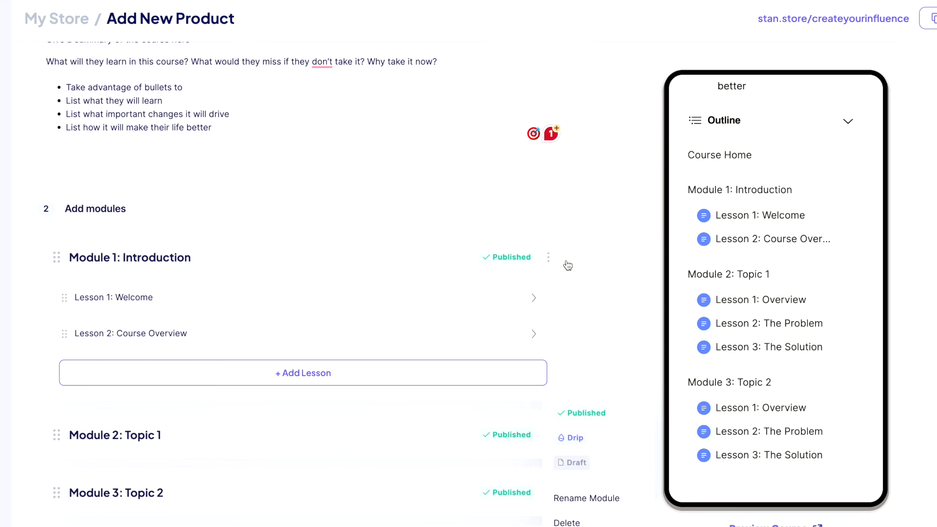
{"action": "left_click", "coordinate": [548, 257]}
{"action": "left_click", "coordinate": [576, 372]}
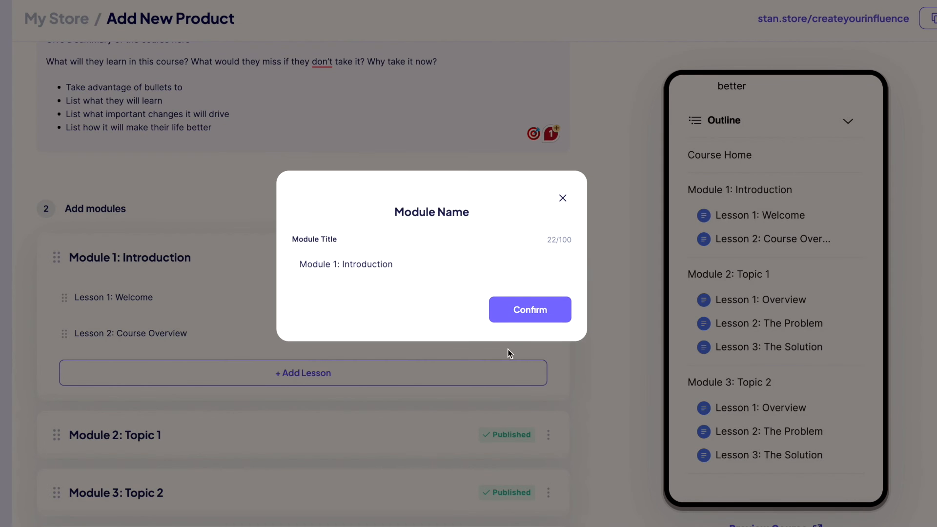
{"action": "key", "text": "ctrl+BackSpace"}
{"action": "type", "text": "The Basics"}
{"action": "left_click", "coordinate": [537, 315]}
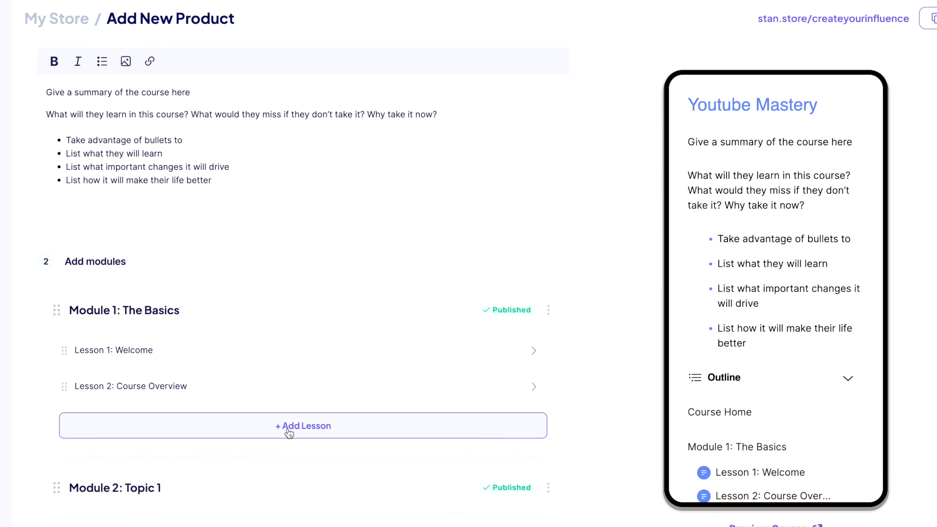
Add a new lesson to the module titled 'Lesson 3: Understanding SEO'.
{"action": "left_click", "coordinate": [288, 428]}
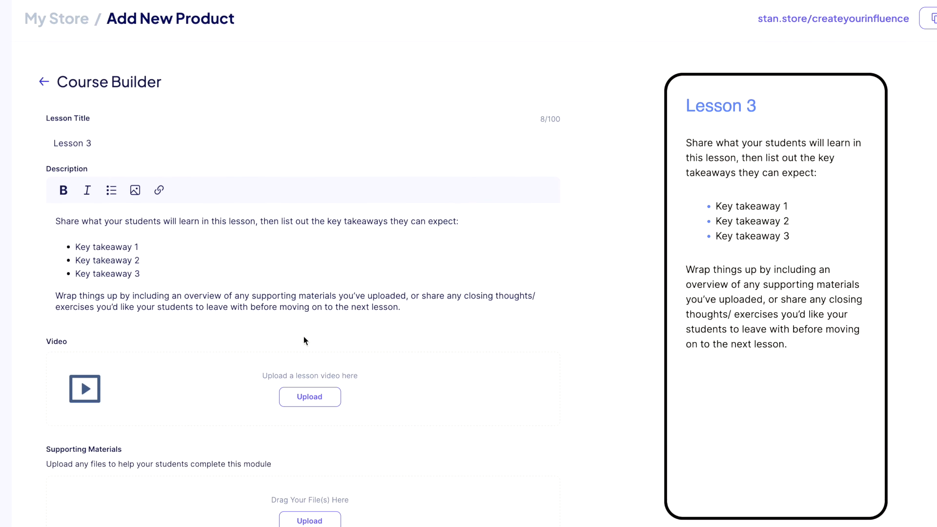
{"action": "left_click", "coordinate": [179, 143]}
{"action": "type", "text": ": Understanding SEO"}
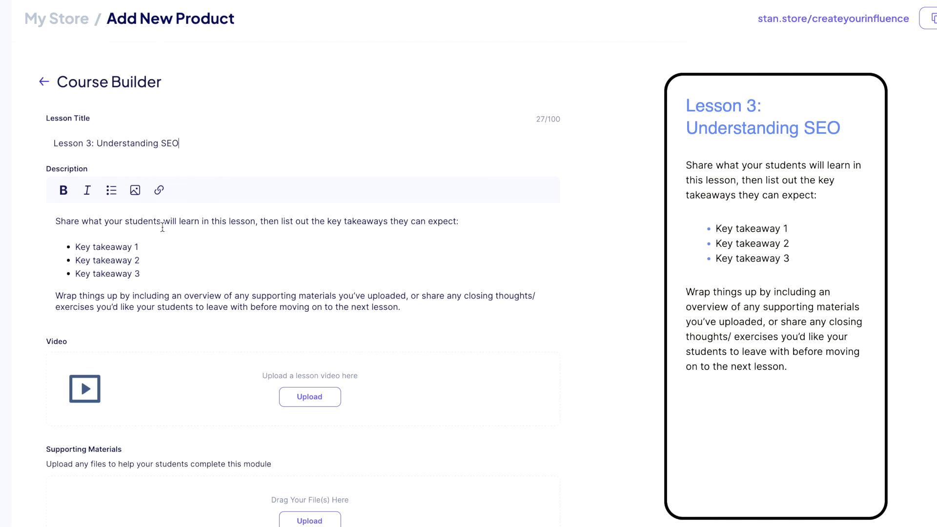
{"action": "scroll", "coordinate": [163, 227], "scroll_direction": "down", "scroll_amount": 3}
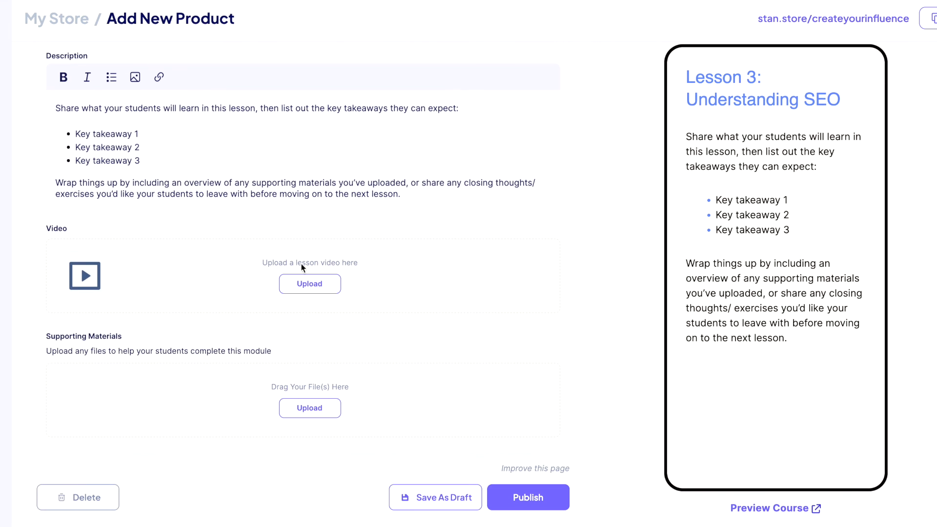
{"action": "scroll", "coordinate": [275, 347], "scroll_direction": "down", "scroll_amount": 1}
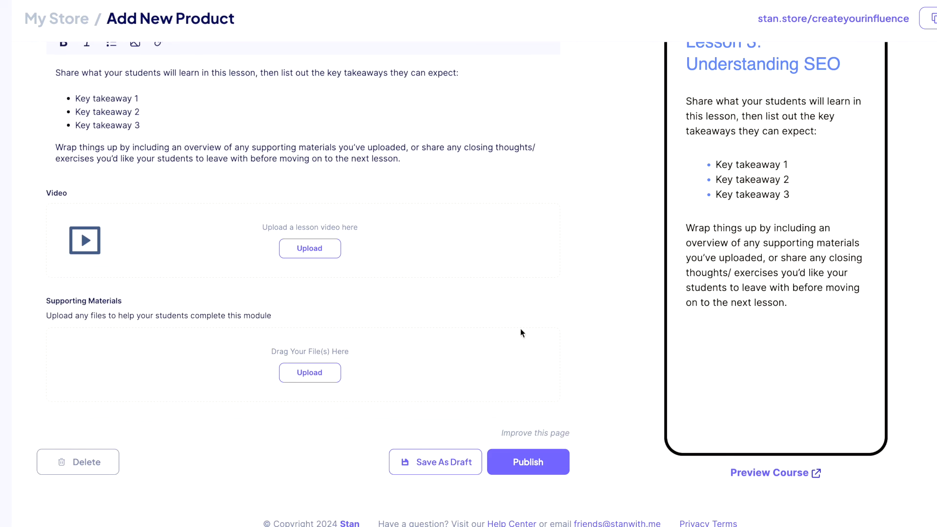
{"action": "scroll", "coordinate": [523, 329], "scroll_direction": "up", "scroll_amount": 4}
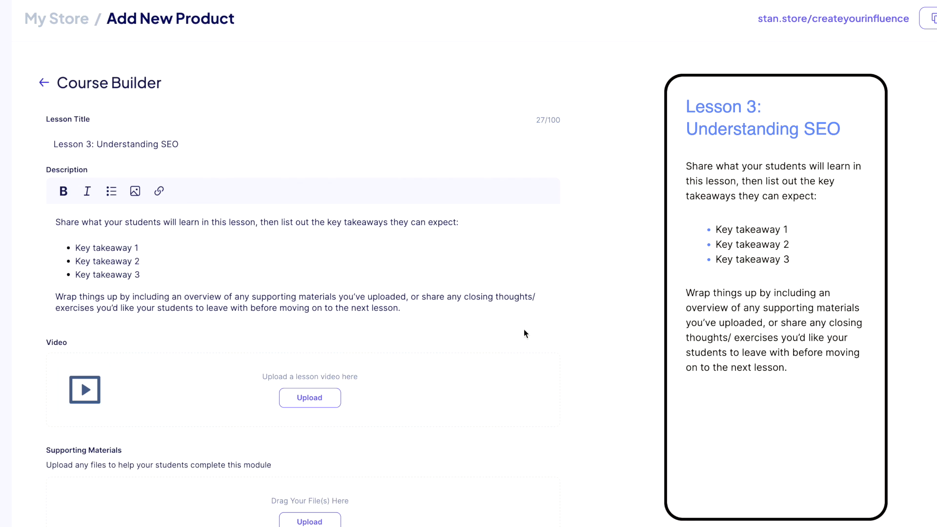
{"action": "scroll", "coordinate": [524, 333], "scroll_direction": "down", "scroll_amount": 1}
{"action": "scroll", "coordinate": [740, 339], "scroll_direction": "down", "scroll_amount": 1}
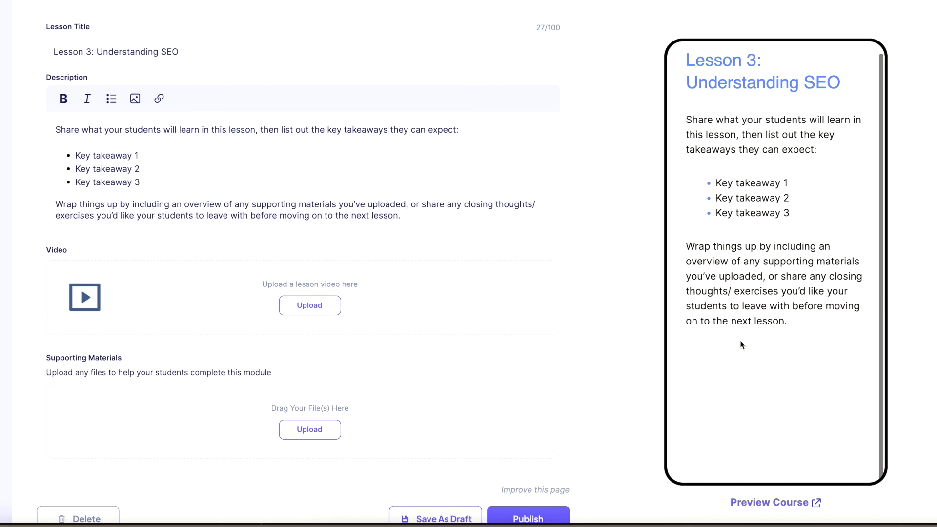
Preview the course and view Lesson 1: Welcome, Lesson 2: Course Overview and Lesson 3: Understanding SEO.
{"action": "left_click", "coordinate": [762, 502]}
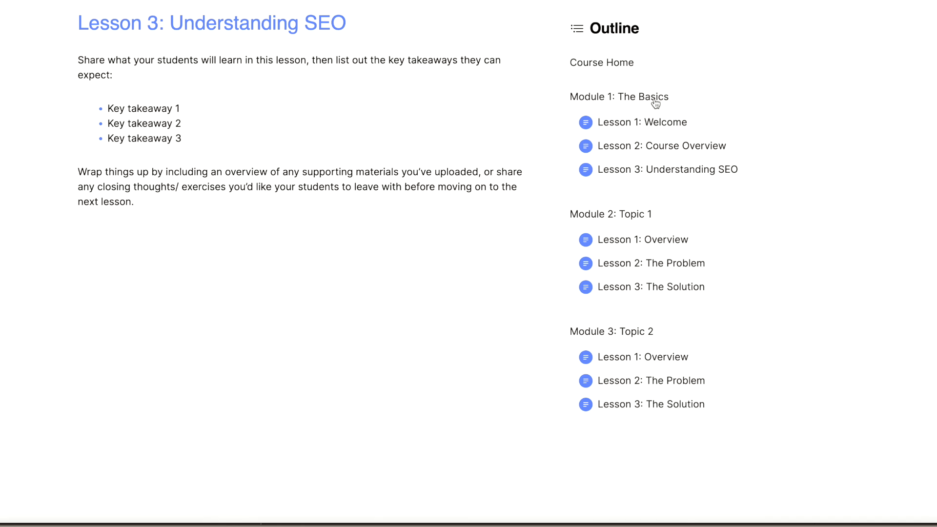
{"action": "left_click", "coordinate": [655, 124]}
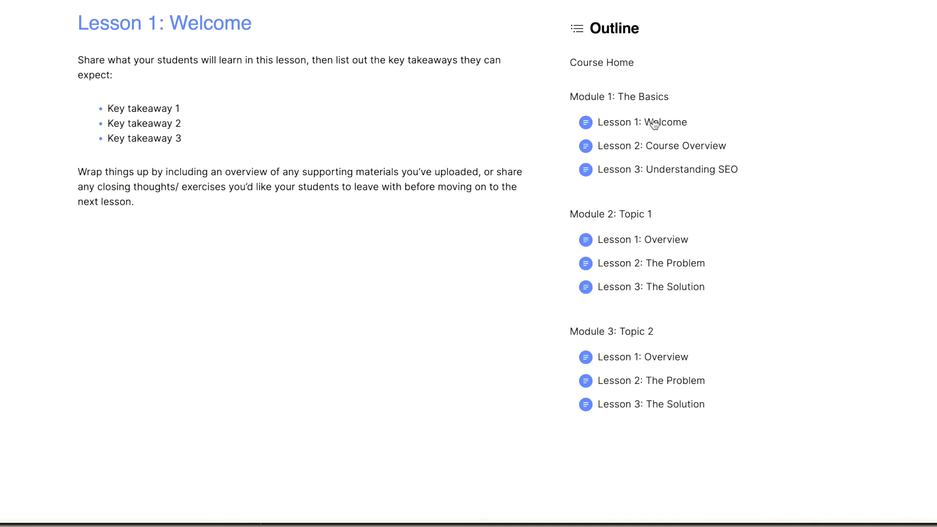
{"action": "left_click", "coordinate": [650, 149]}
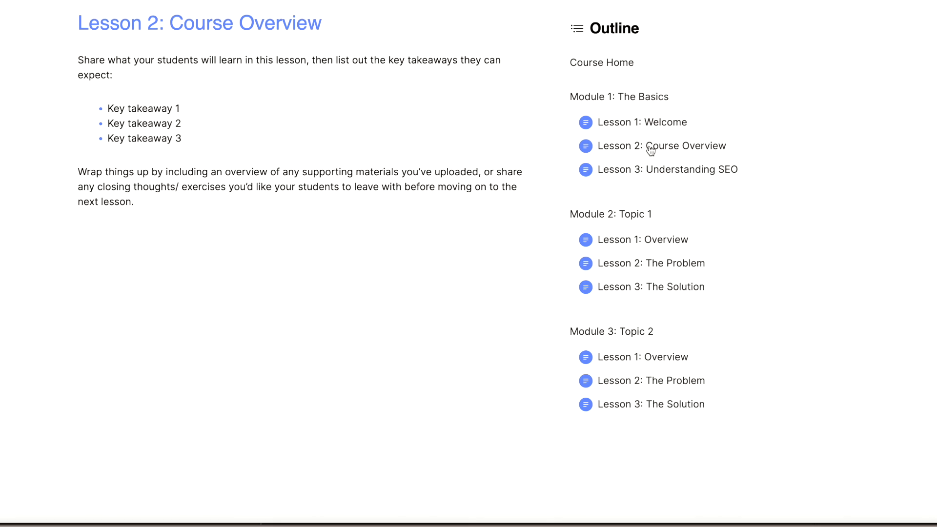
{"action": "left_click", "coordinate": [650, 174]}
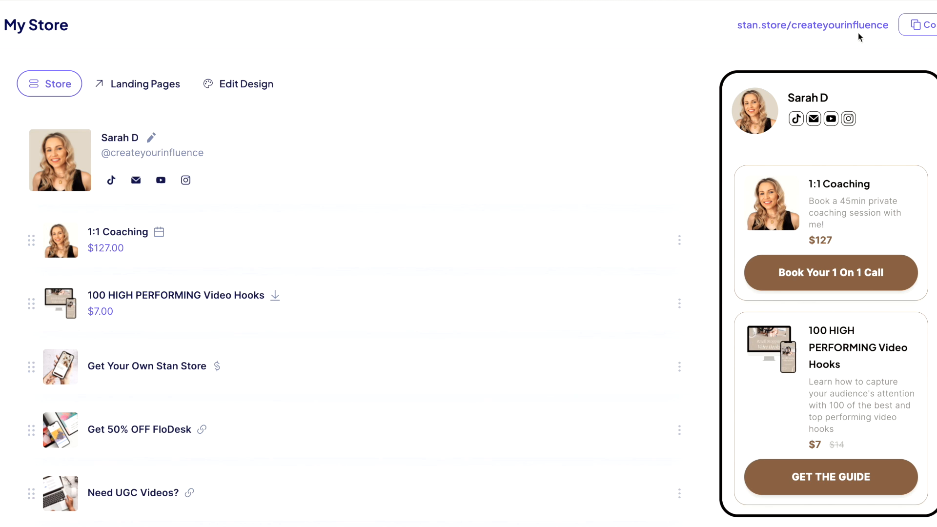
Copy the store URL from the top right of My Store.
{"action": "left_click", "coordinate": [921, 27]}
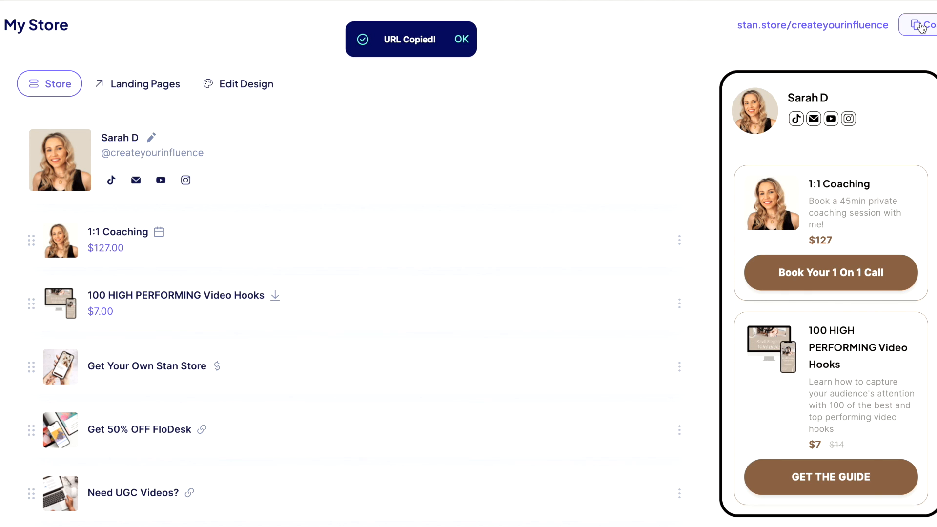